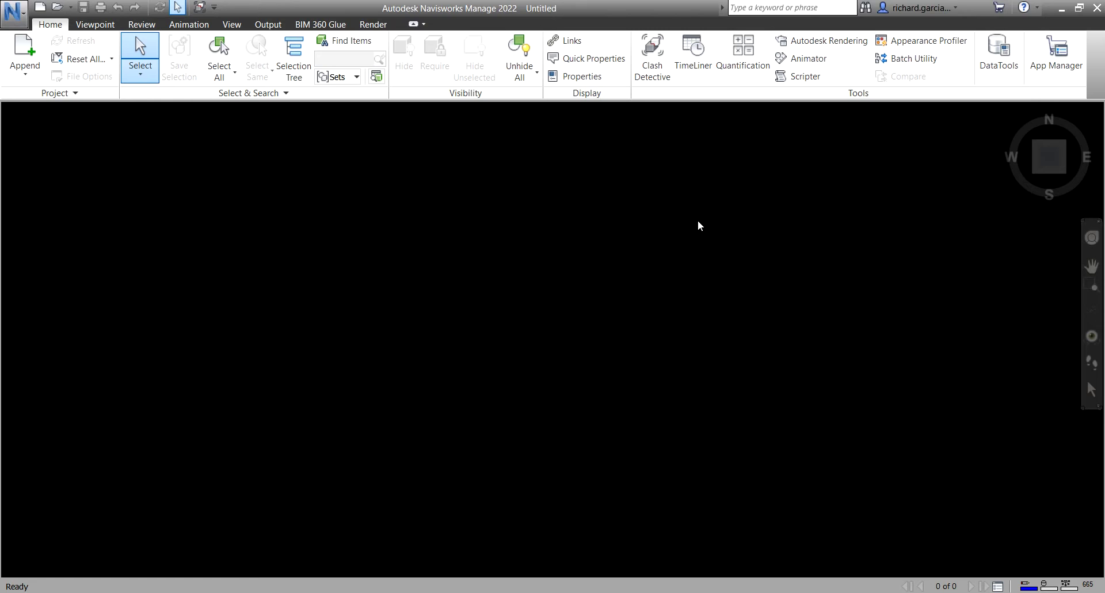
Open CONSTRUCTION.nwf from Recent Documents and bring up the Clash Detective panel.
{"action": "left_click", "coordinate": [6, 18]}
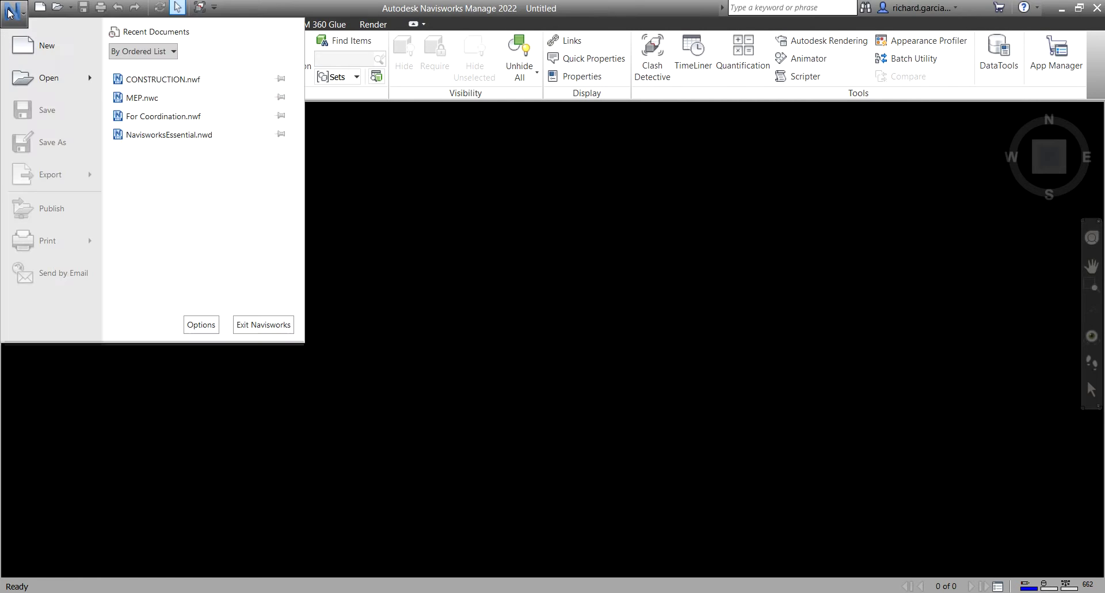
{"action": "left_click", "coordinate": [153, 81]}
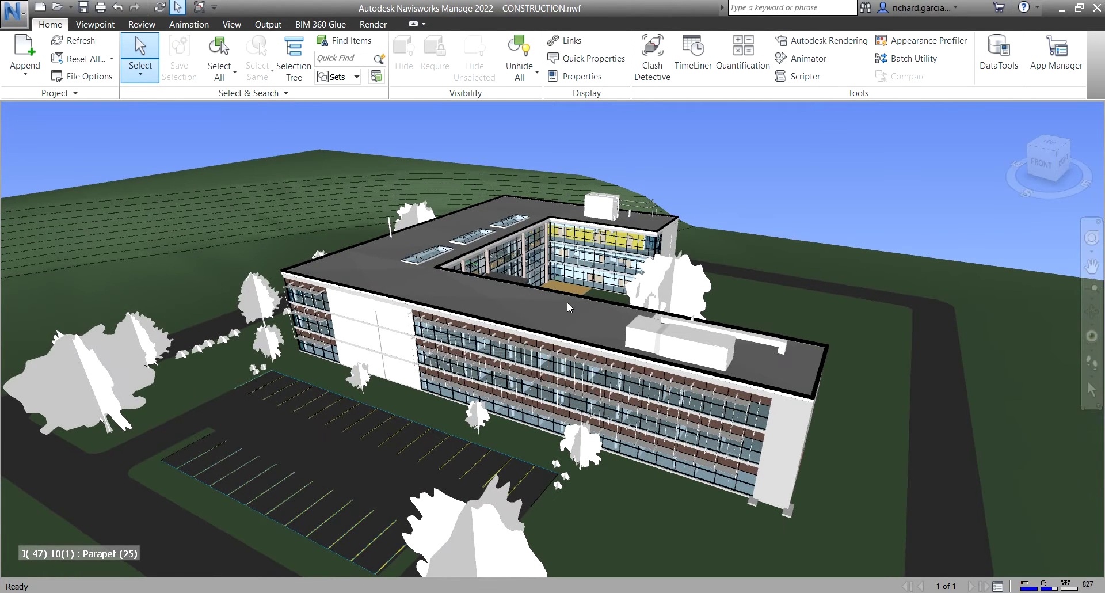
{"action": "left_click", "coordinate": [652, 63]}
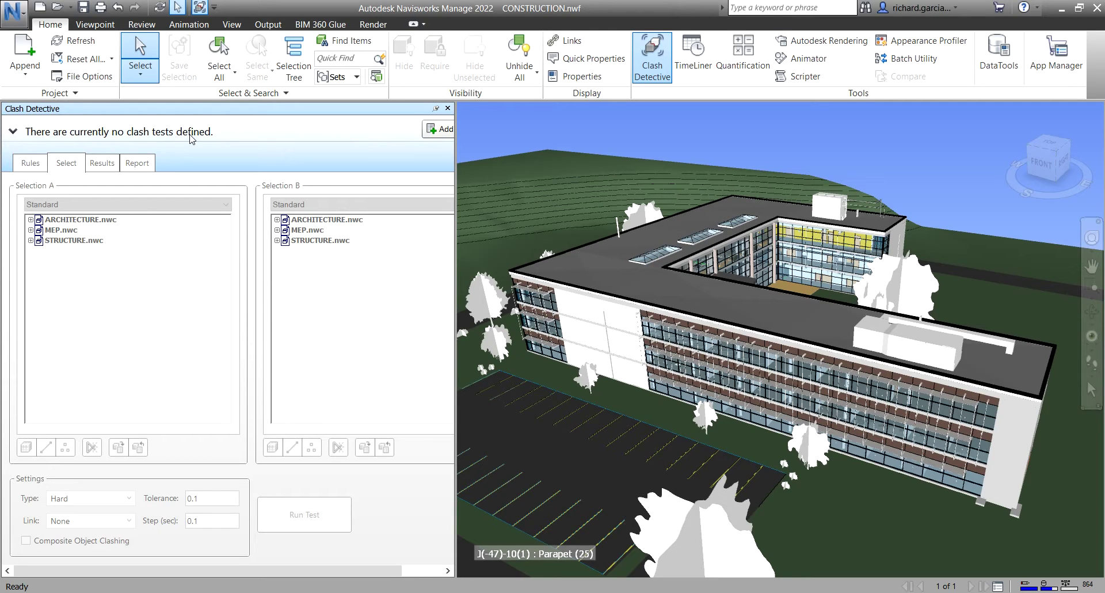
Add a new clash test and rename Test 1 to 'Structure Vs MEP'.
{"action": "left_click", "coordinate": [12, 133]}
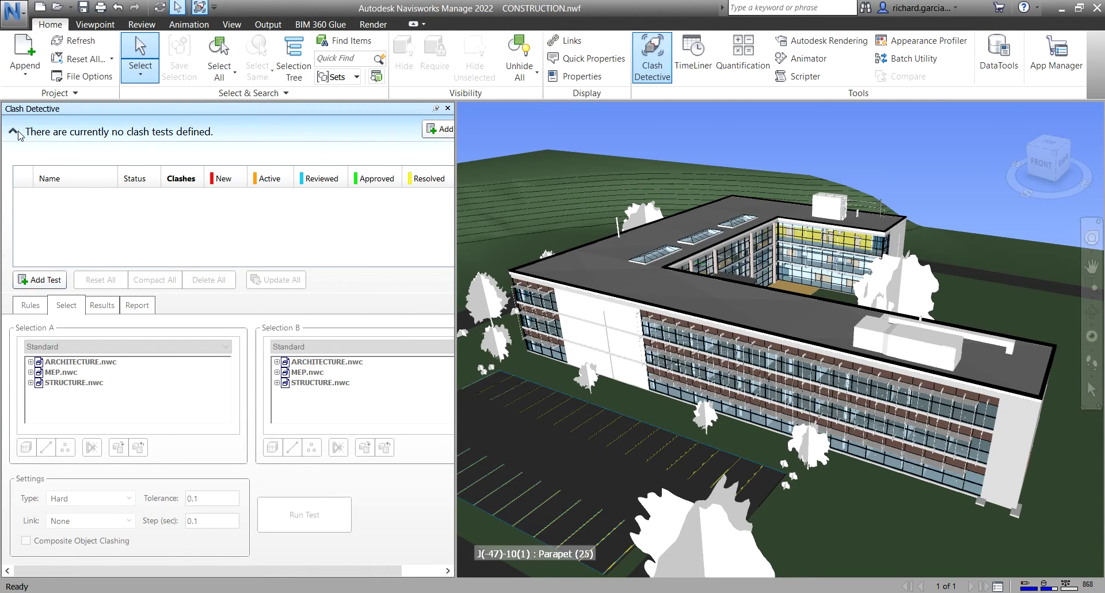
{"action": "left_click", "coordinate": [14, 132]}
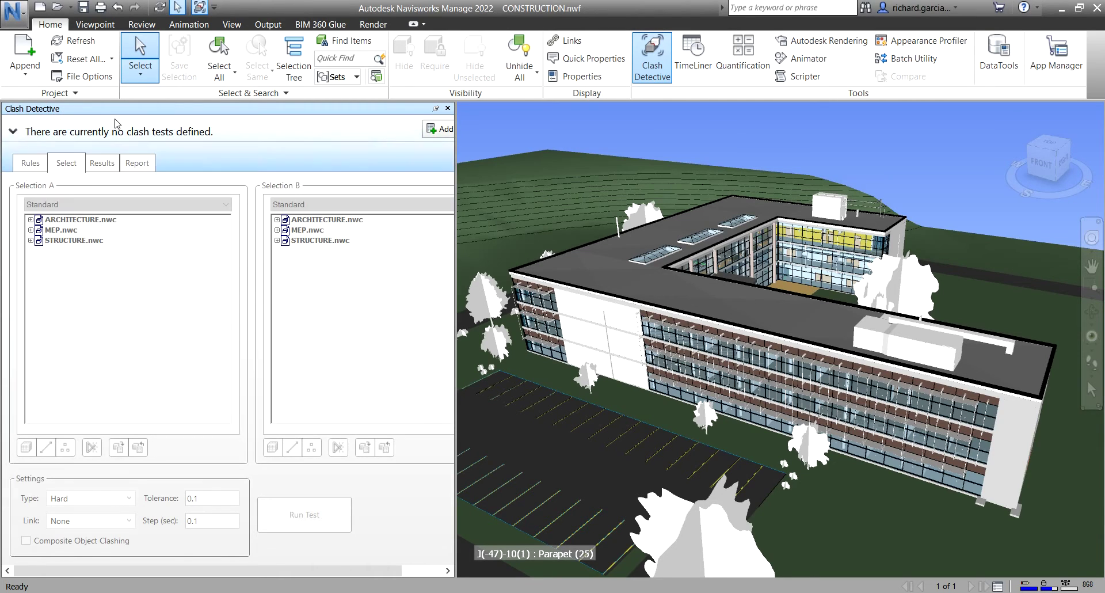
{"action": "left_click", "coordinate": [445, 130]}
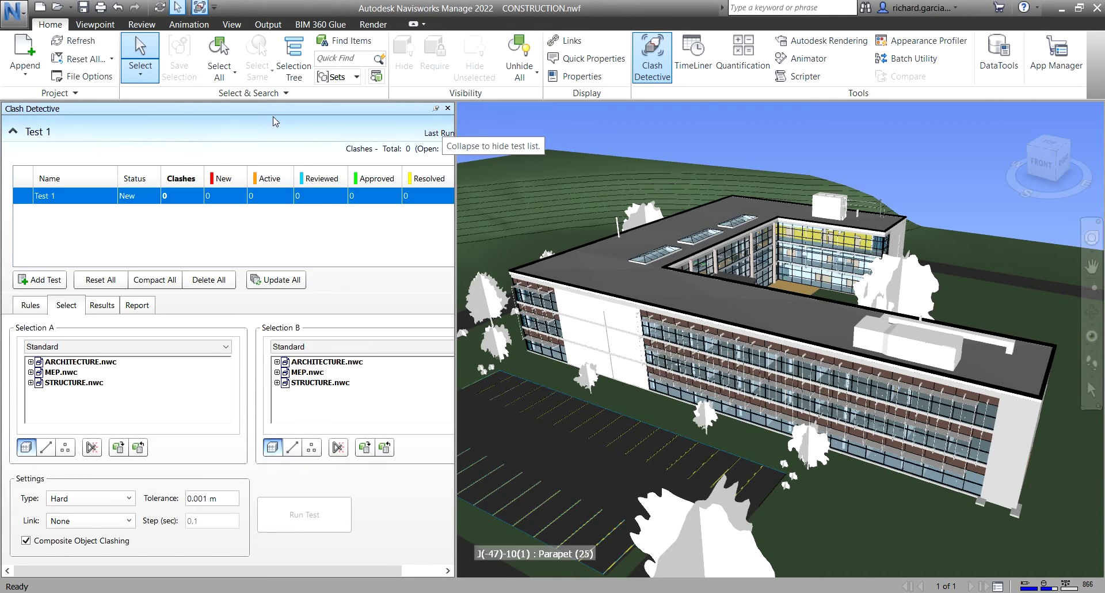
{"action": "left_click", "coordinate": [61, 199]}
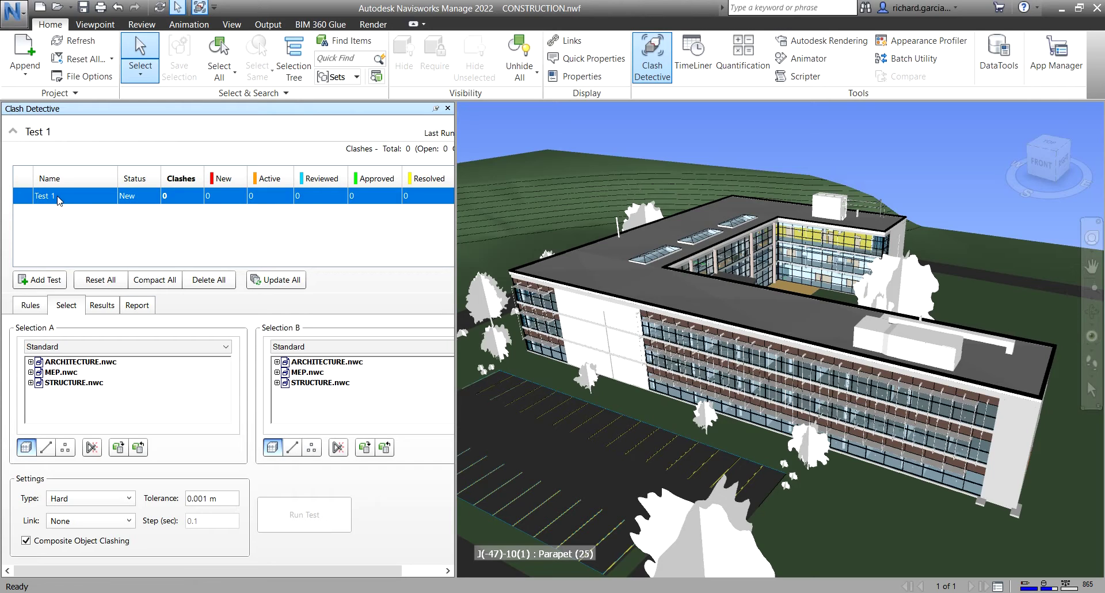
{"action": "left_click", "coordinate": [71, 195]}
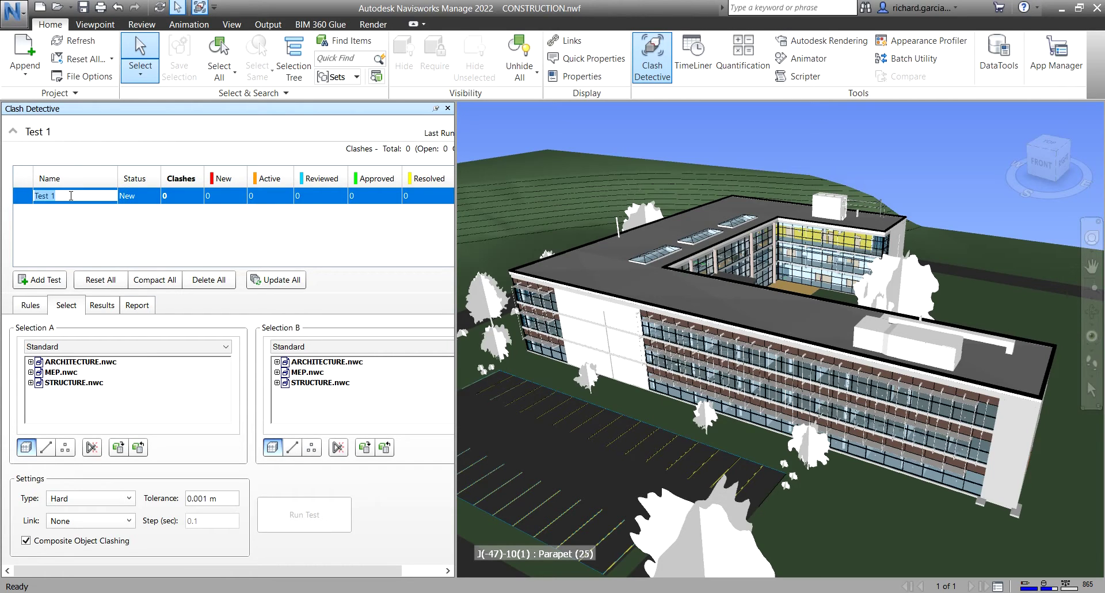
{"action": "type", "text": "Structure Vs MEP"}
{"action": "key", "text": "Return"}
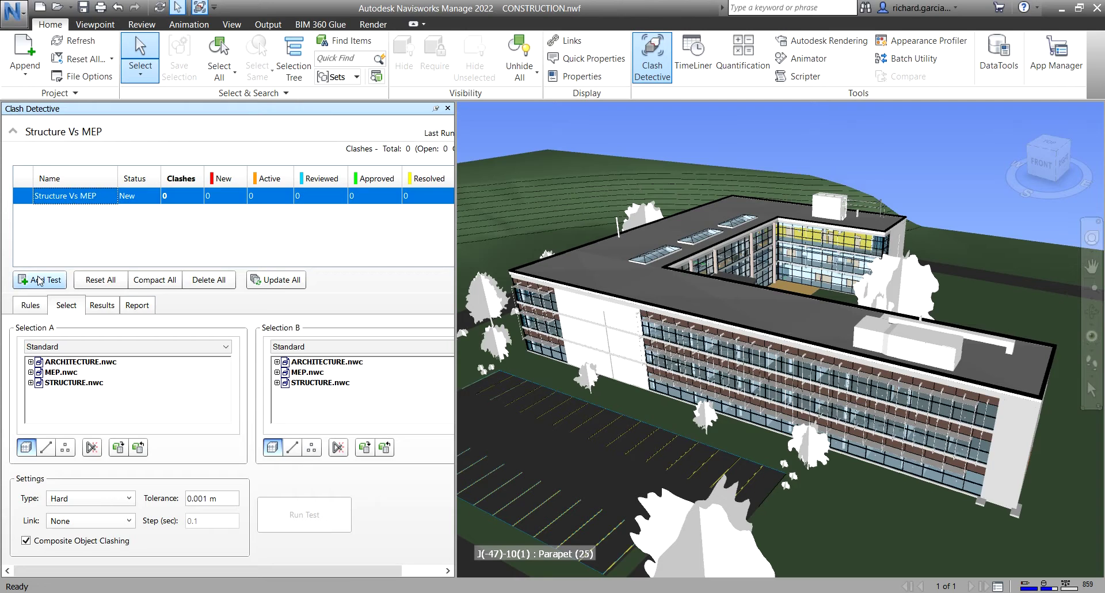
Browse the Rules, Select, Results and Report pages, ending back on Rules.
{"action": "left_click", "coordinate": [29, 306]}
{"action": "left_click", "coordinate": [62, 308]}
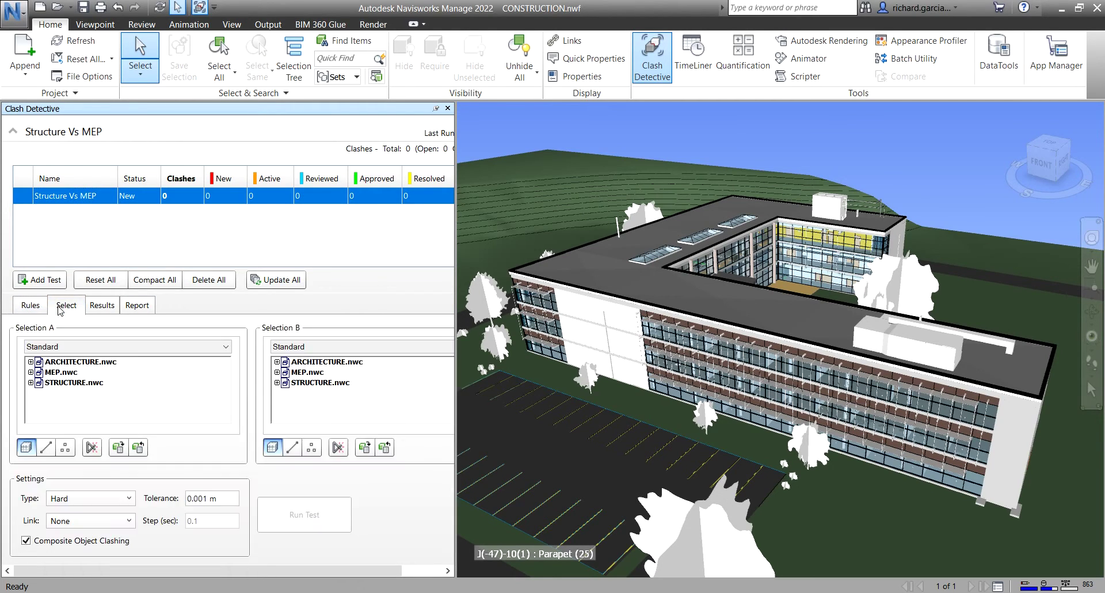
{"action": "left_click", "coordinate": [99, 307]}
{"action": "left_click", "coordinate": [137, 306]}
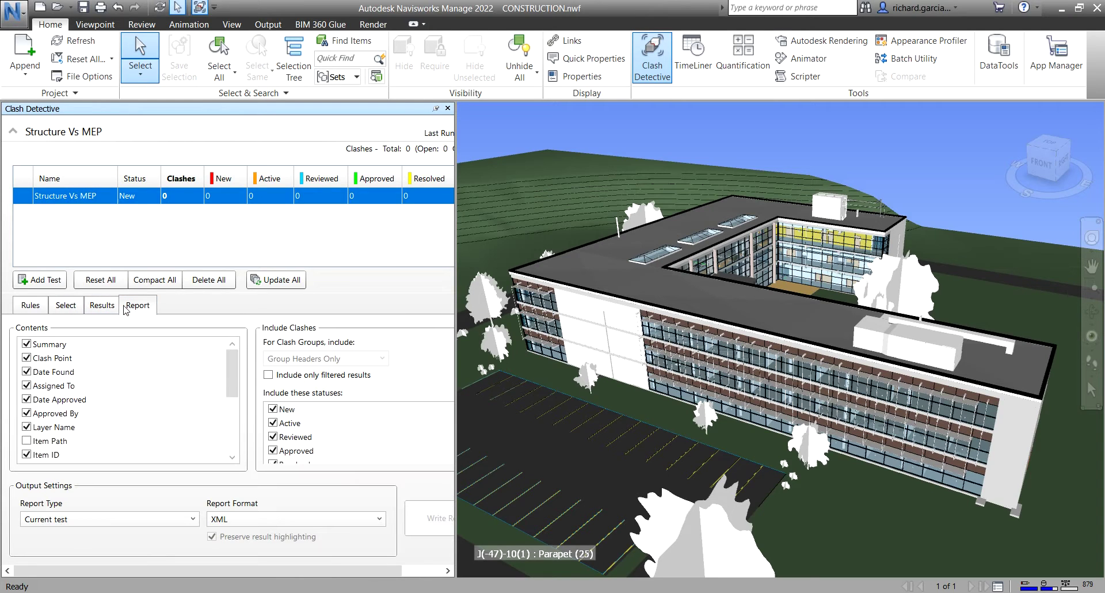
{"action": "left_click", "coordinate": [30, 307]}
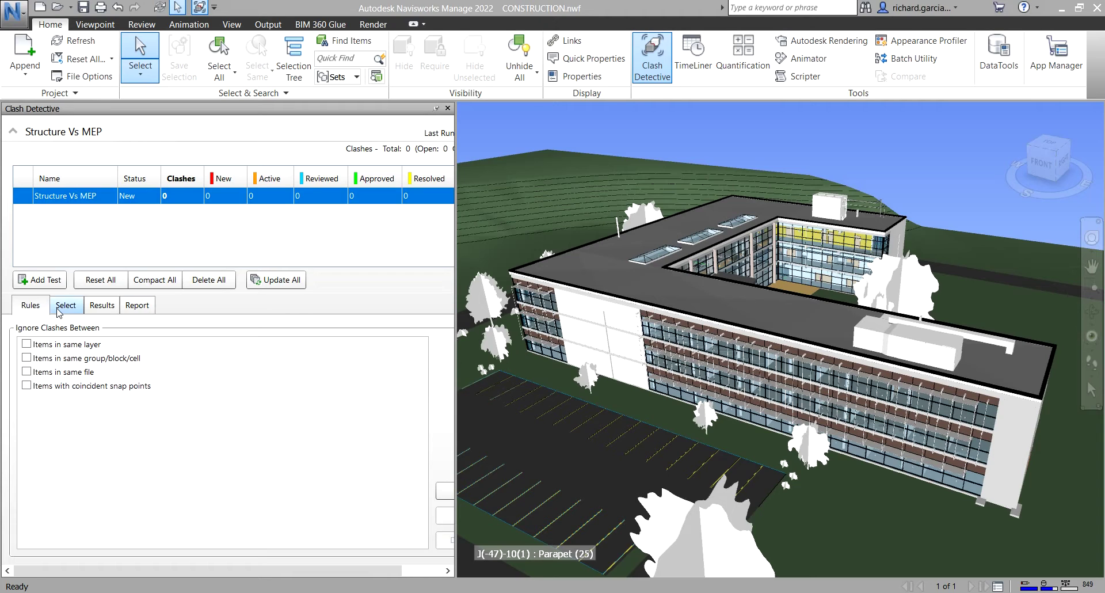
Tick 'Items in same layer' on the Rules page and check the out-of-date warning.
{"action": "left_click", "coordinate": [35, 309]}
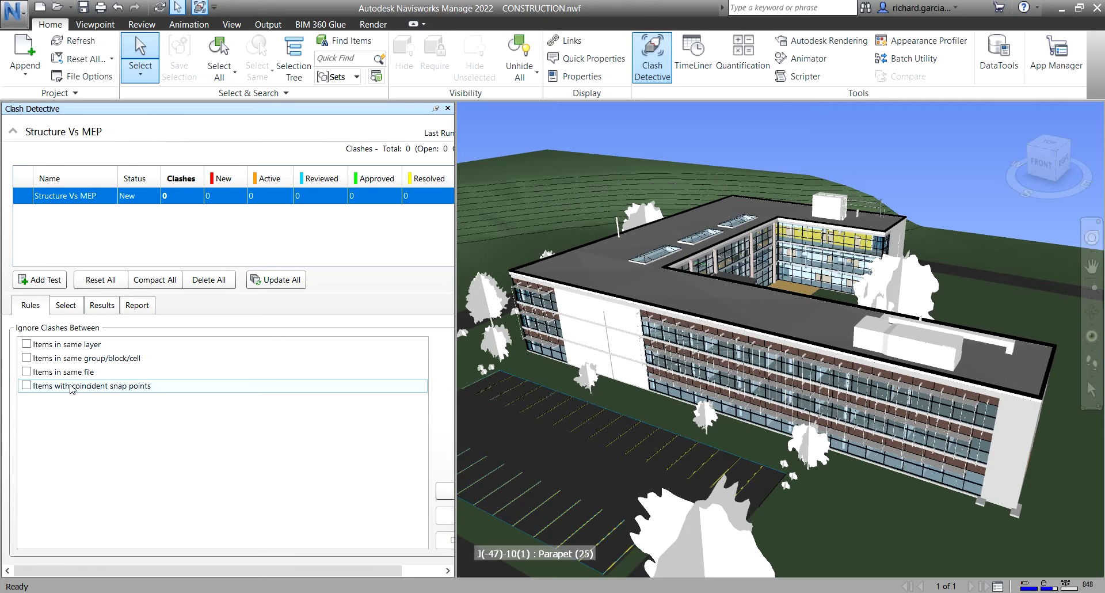
{"action": "left_click", "coordinate": [25, 343]}
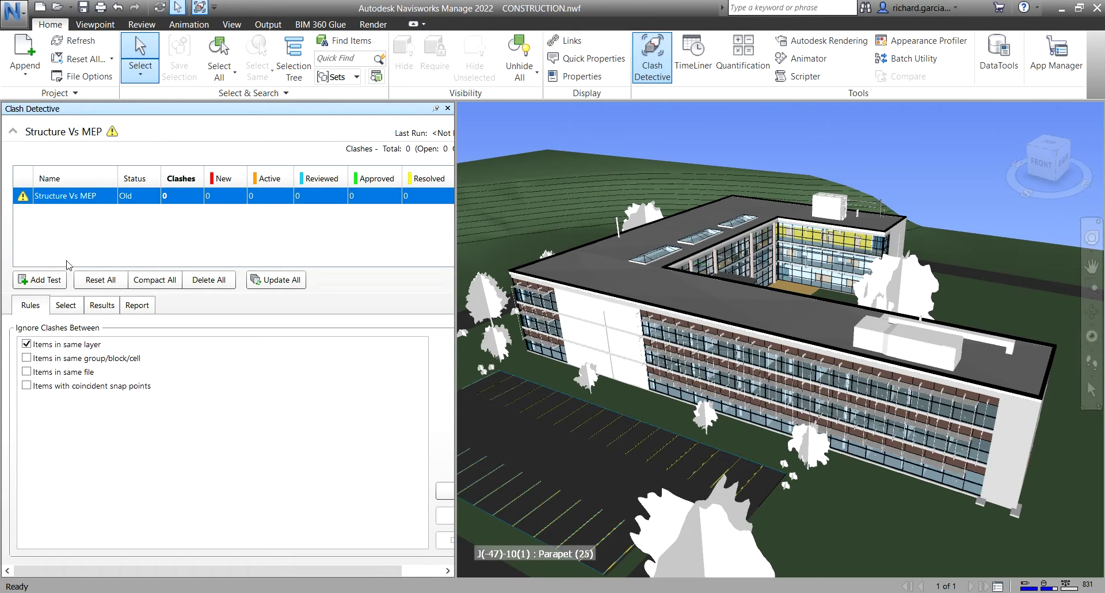
{"action": "left_click", "coordinate": [23, 198]}
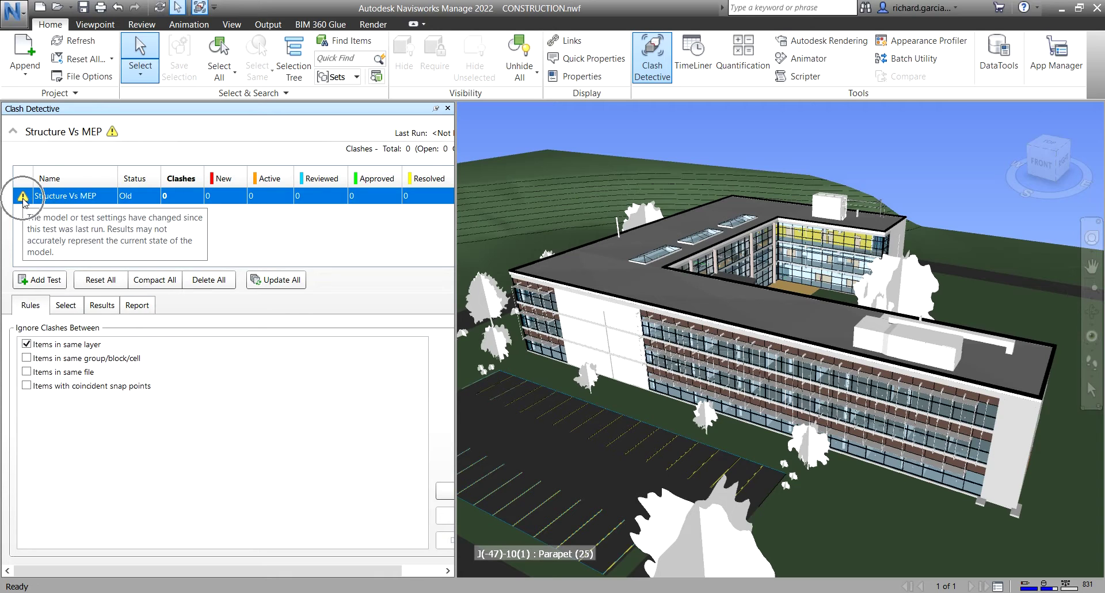
{"action": "left_click", "coordinate": [23, 197]}
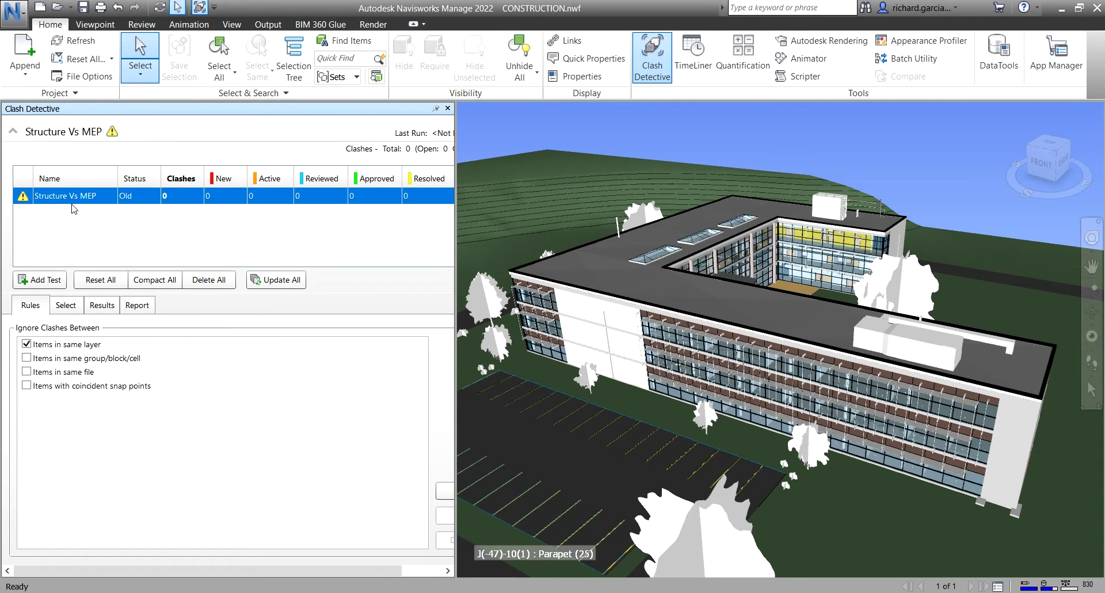
Show the Select page and open Selection A's display dropdown.
{"action": "left_click", "coordinate": [65, 306]}
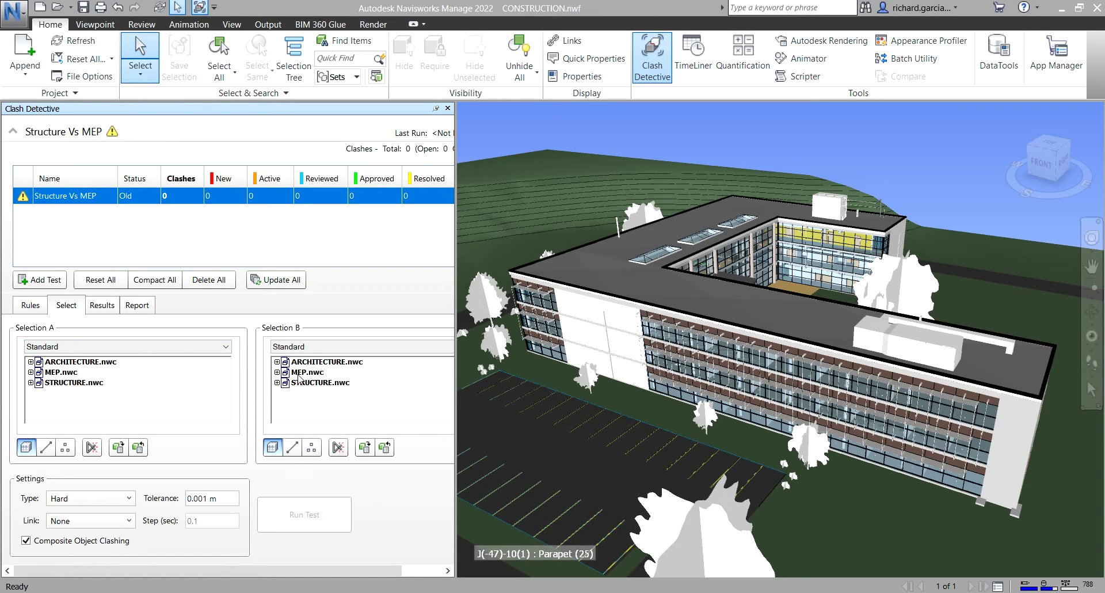
{"action": "left_click", "coordinate": [56, 348]}
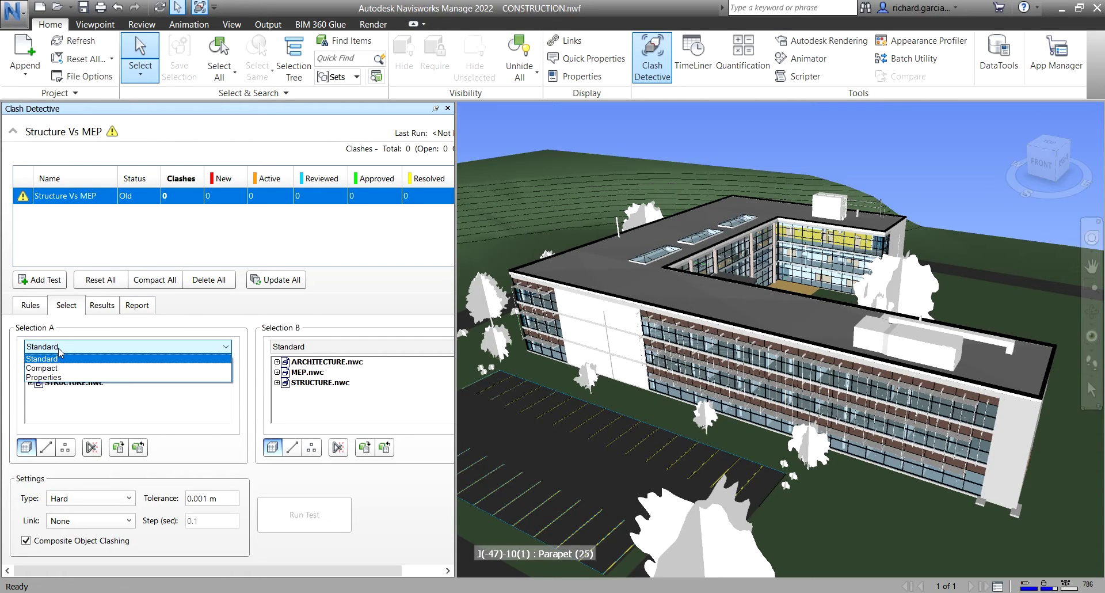
Explore ARCHITECTURE.nwc levels in Standard display, then switch Selection A to Compact.
{"action": "left_click", "coordinate": [58, 359]}
{"action": "left_click", "coordinate": [59, 347]}
{"action": "left_click", "coordinate": [60, 349]}
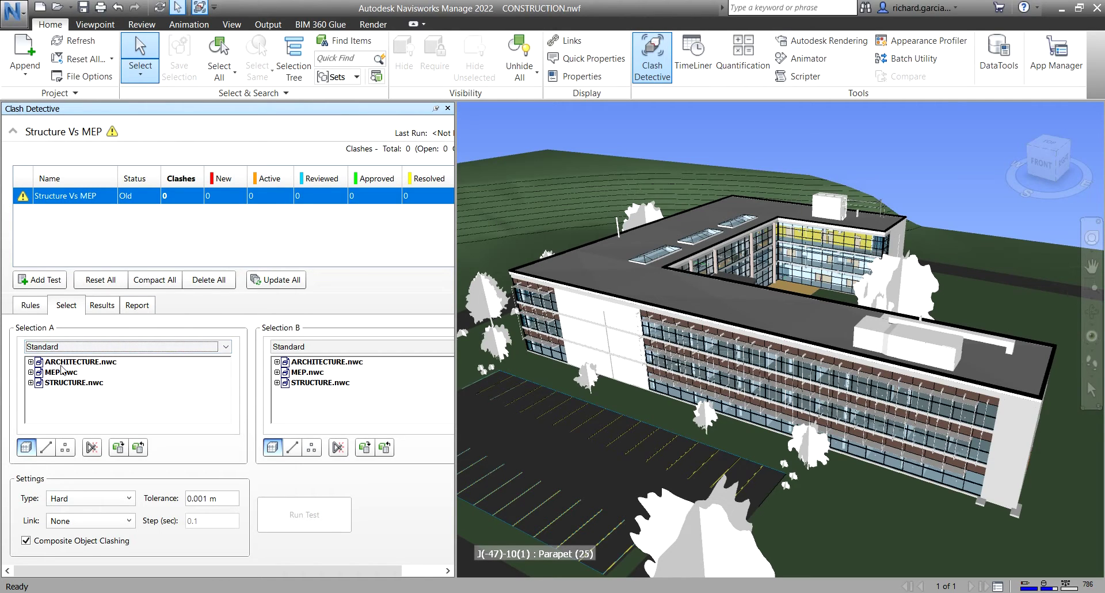
{"action": "left_click", "coordinate": [30, 362]}
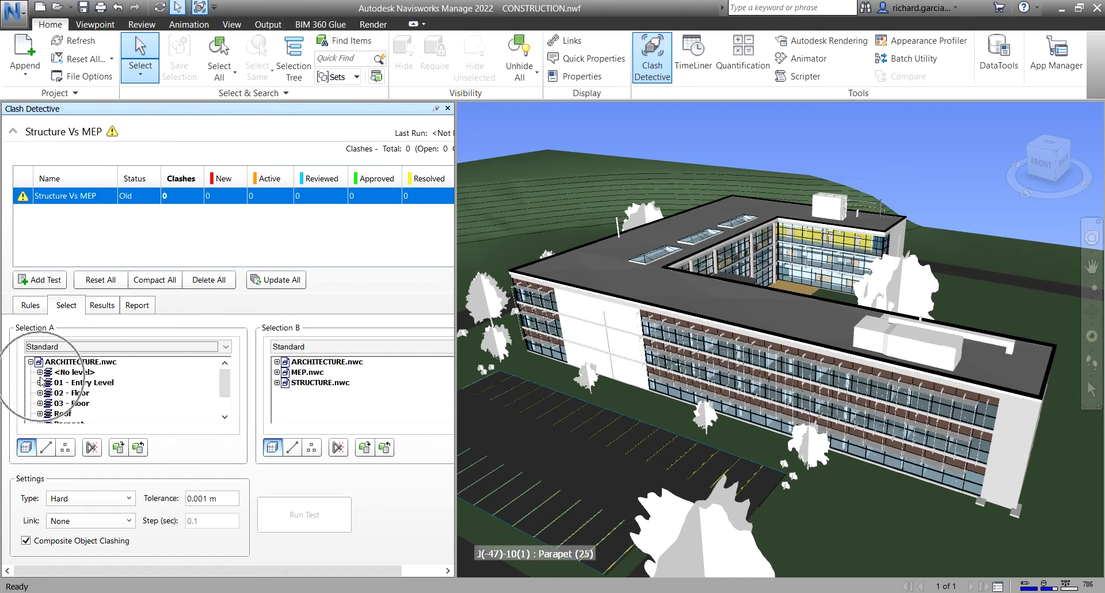
{"action": "left_click", "coordinate": [40, 383]}
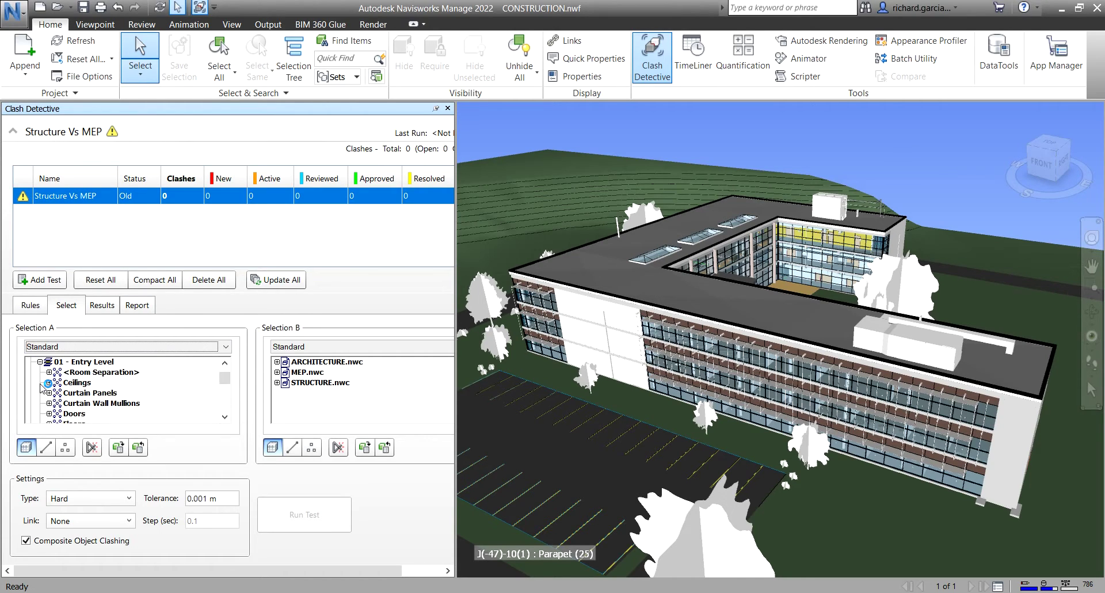
{"action": "left_click", "coordinate": [40, 362]}
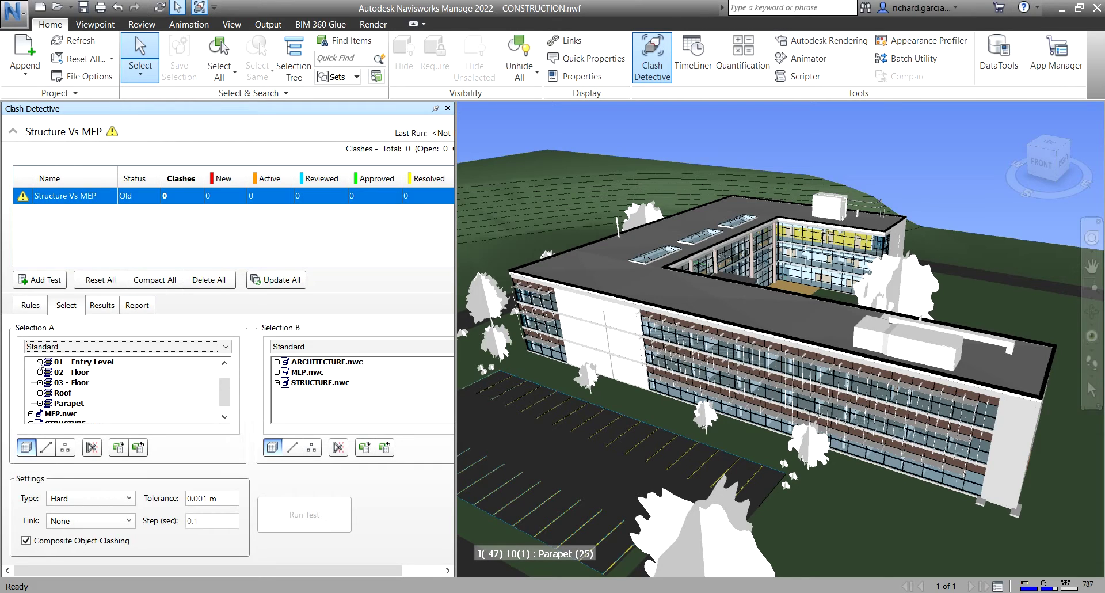
{"action": "left_click", "coordinate": [45, 352]}
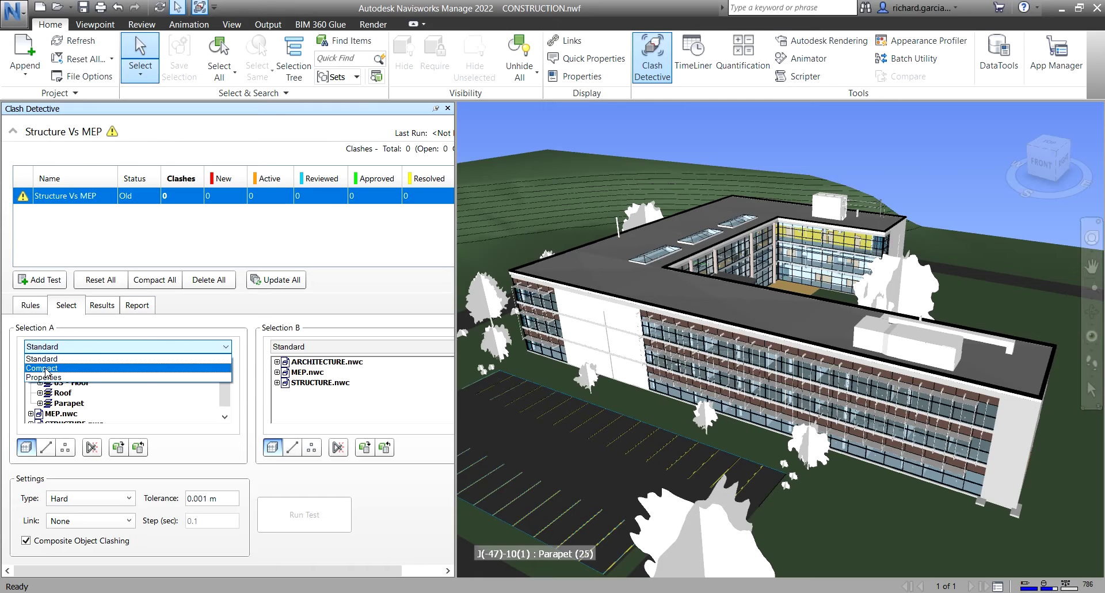
{"action": "left_click", "coordinate": [46, 369]}
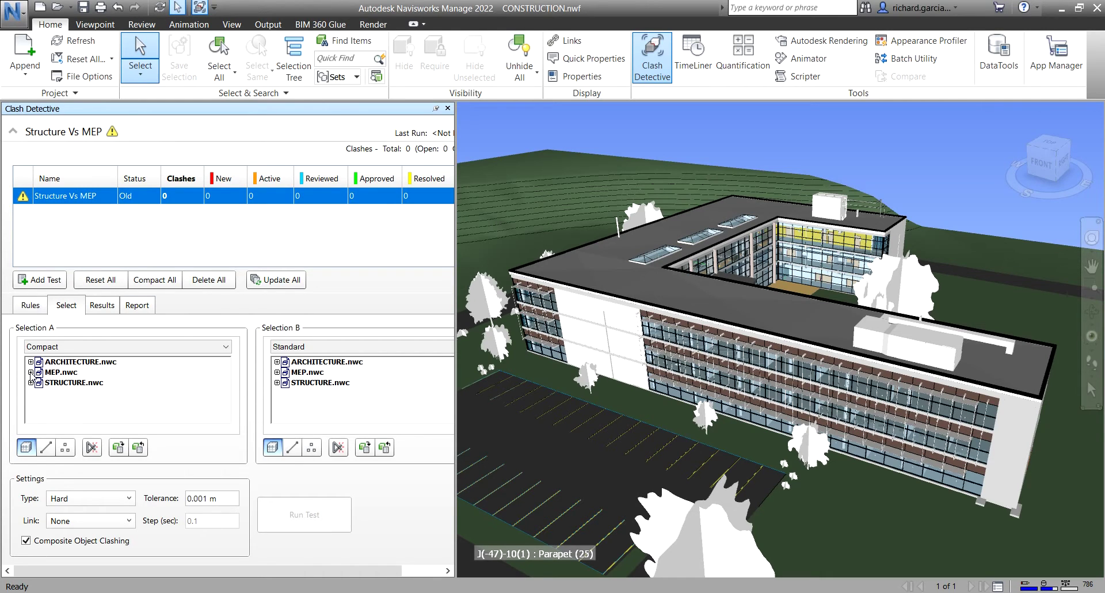
Expand MEP.nwc in Selection A and pick Level 2 and Level 3.
{"action": "left_click", "coordinate": [31, 373]}
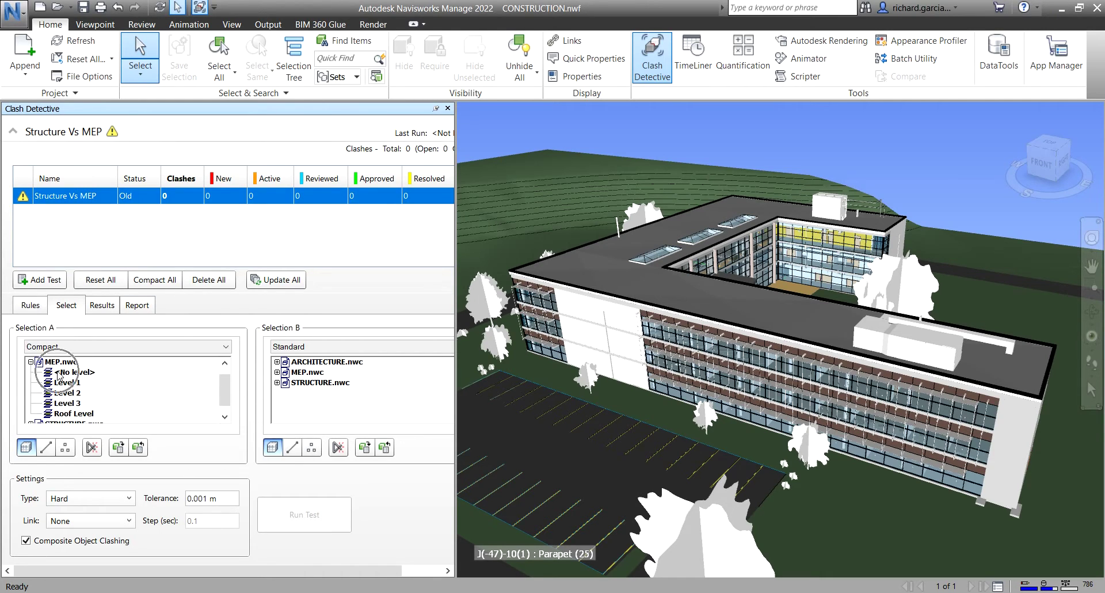
{"action": "left_click", "coordinate": [66, 382]}
{"action": "left_click", "coordinate": [66, 393]}
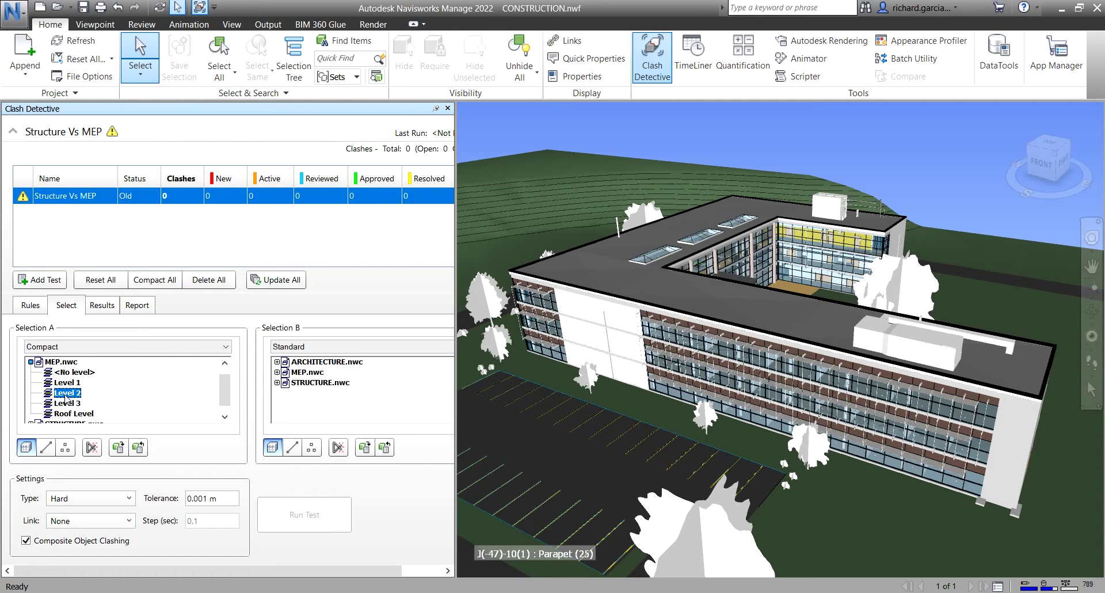
{"action": "left_click", "coordinate": [68, 404]}
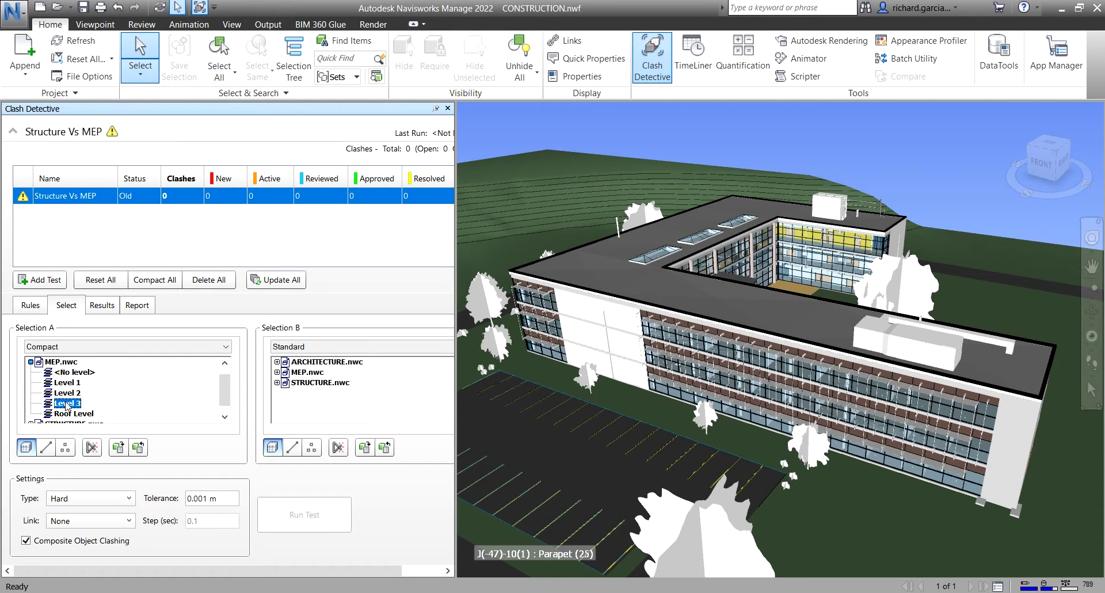
Return to Standard view and select Level 1 > <Room Separation> > Model Lines > Line.
{"action": "left_click", "coordinate": [70, 347]}
{"action": "left_click", "coordinate": [58, 359]}
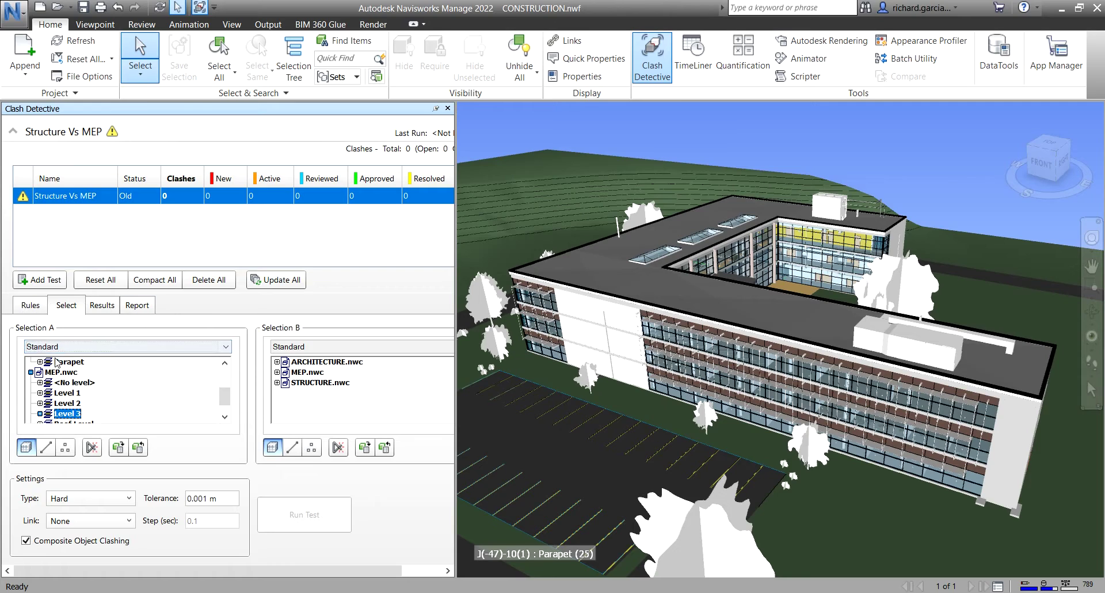
{"action": "left_click", "coordinate": [39, 393]}
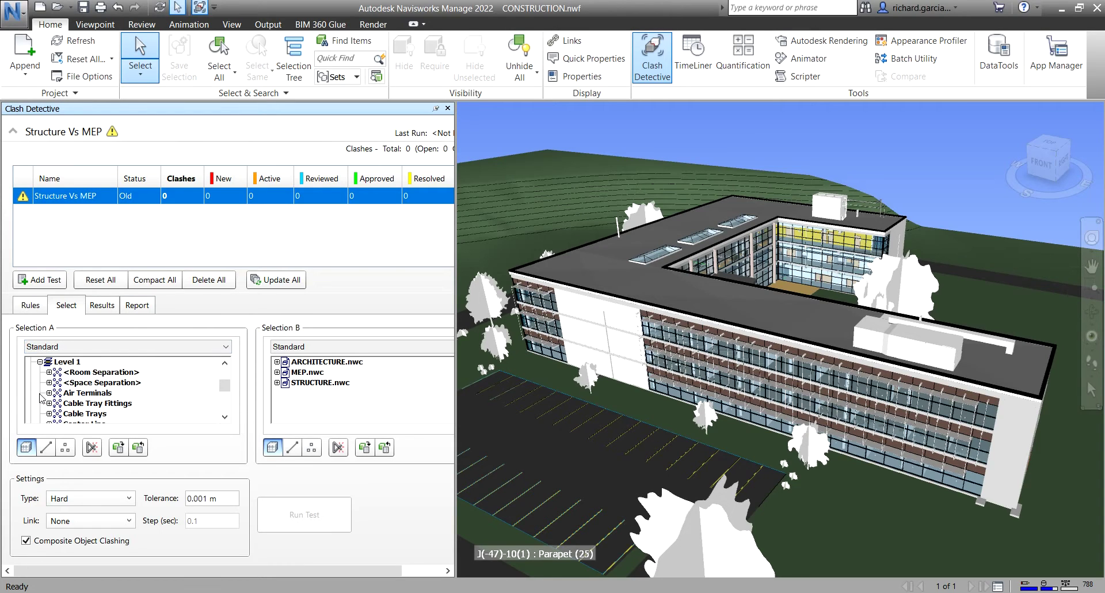
{"action": "left_click", "coordinate": [49, 372]}
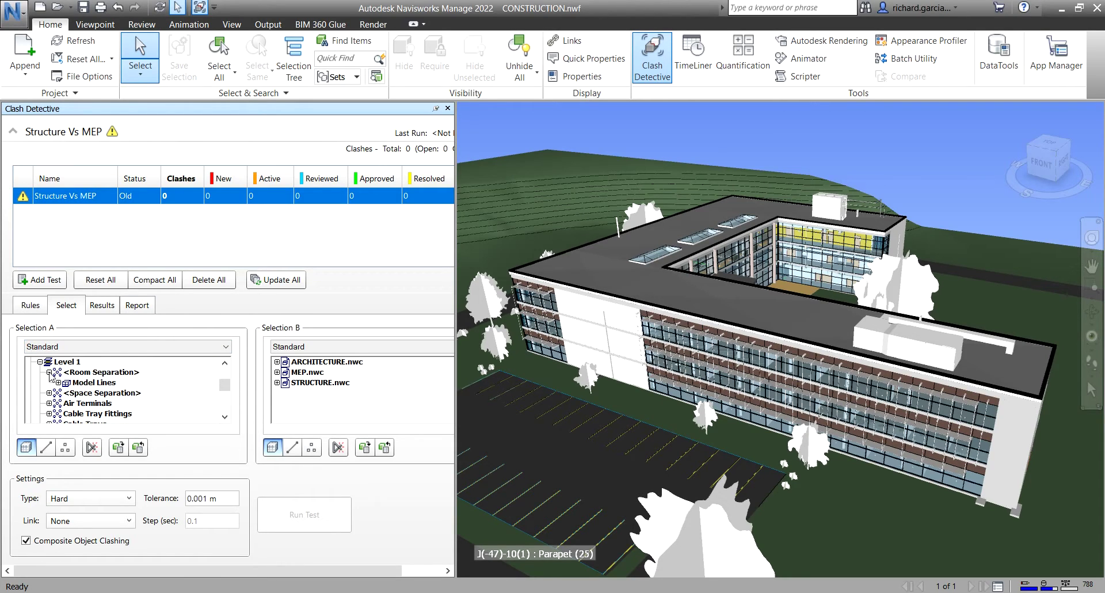
{"action": "left_click", "coordinate": [59, 382]}
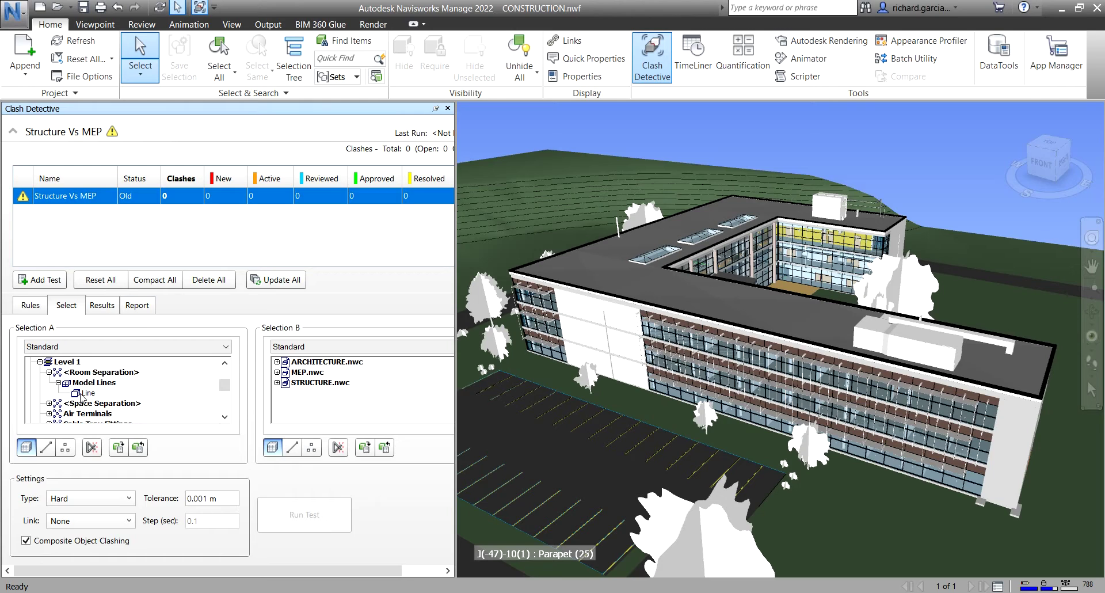
{"action": "left_click", "coordinate": [87, 393]}
Switch Selection A's tree to Properties display and scroll the category list to the top.
{"action": "left_click", "coordinate": [86, 347]}
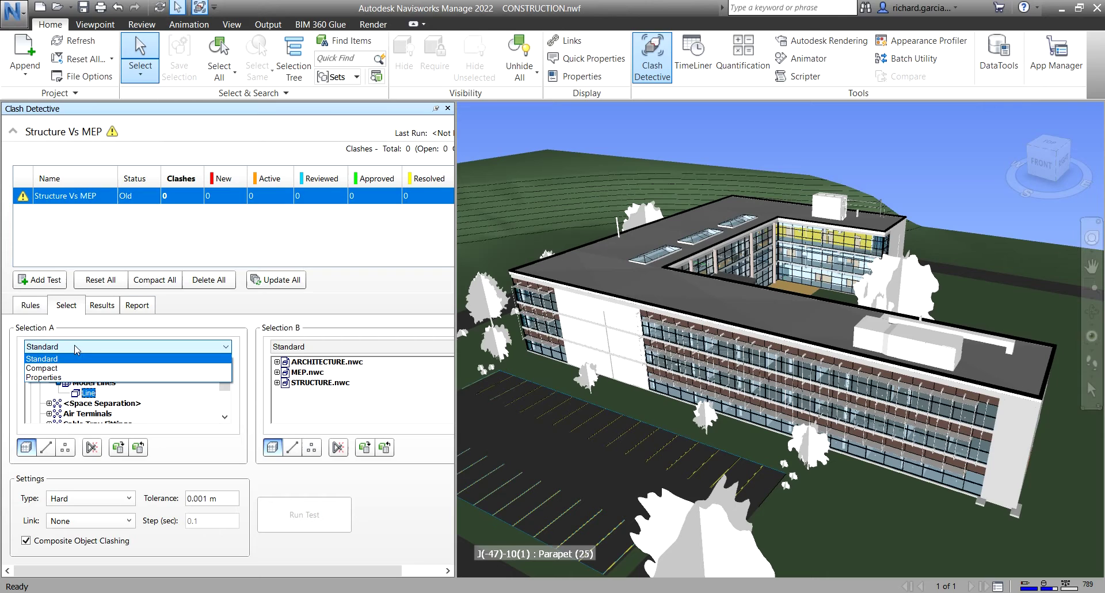
{"action": "left_click", "coordinate": [58, 377]}
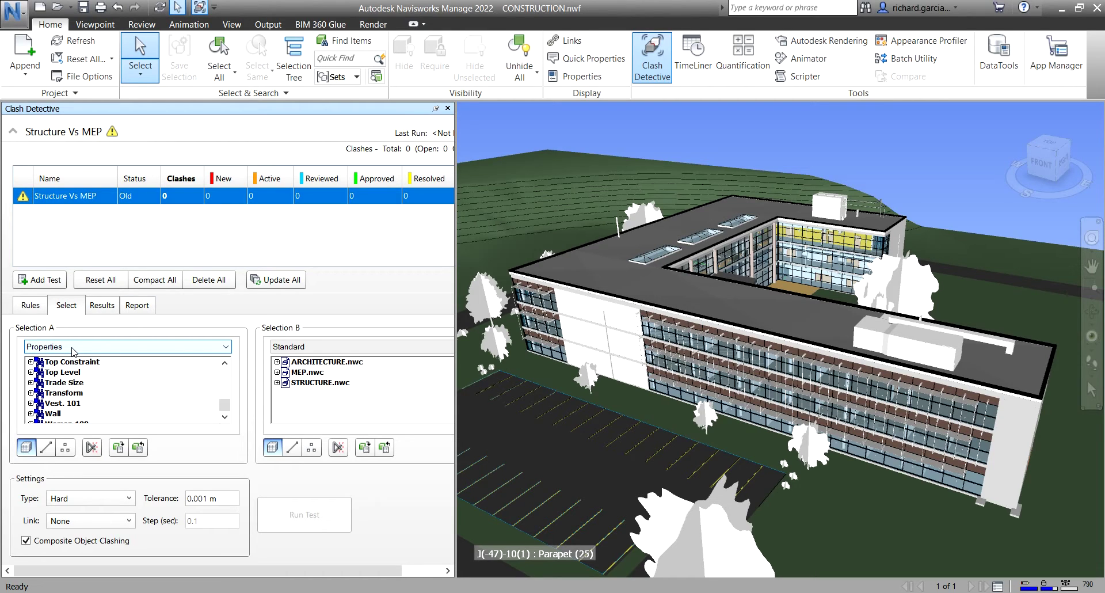
{"action": "scroll", "coordinate": [81, 401], "scroll_direction": "up", "scroll_amount": 5}
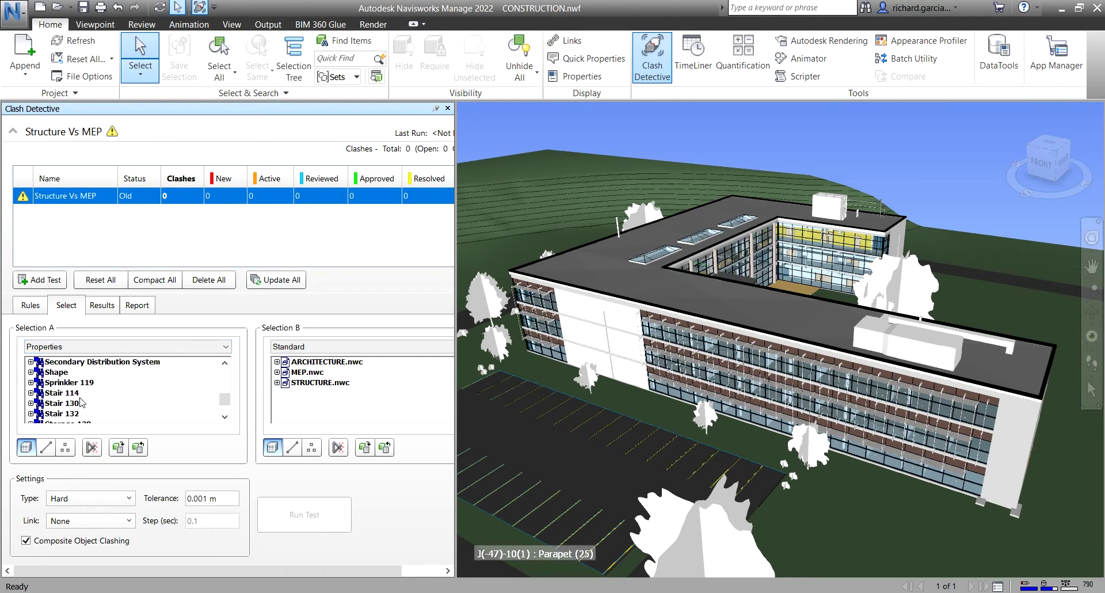
{"action": "scroll", "coordinate": [81, 402], "scroll_direction": "up", "scroll_amount": 10}
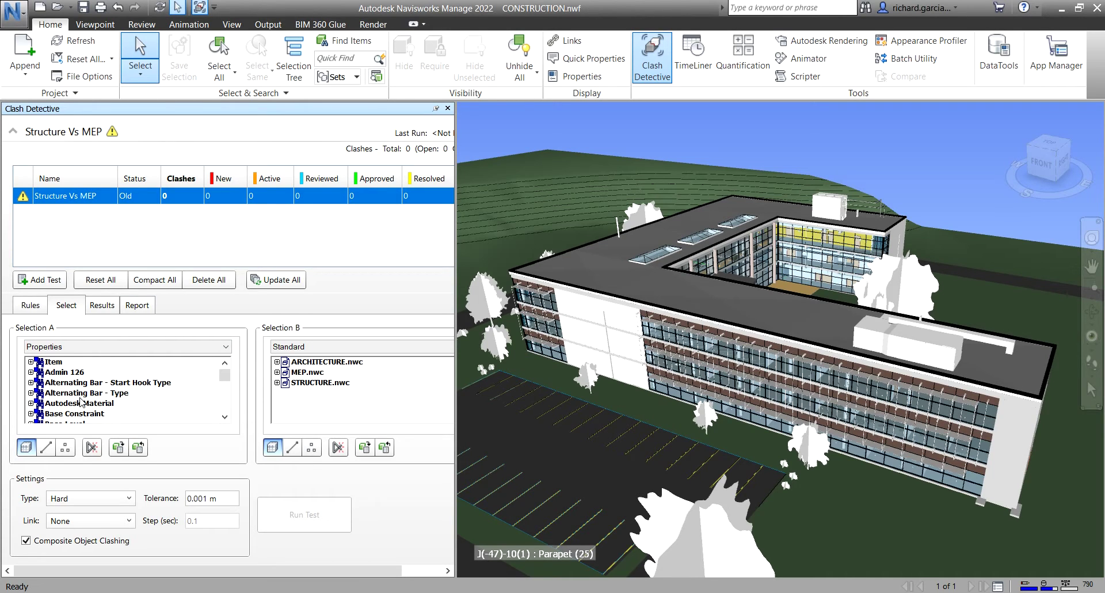
{"action": "left_click", "coordinate": [95, 349]}
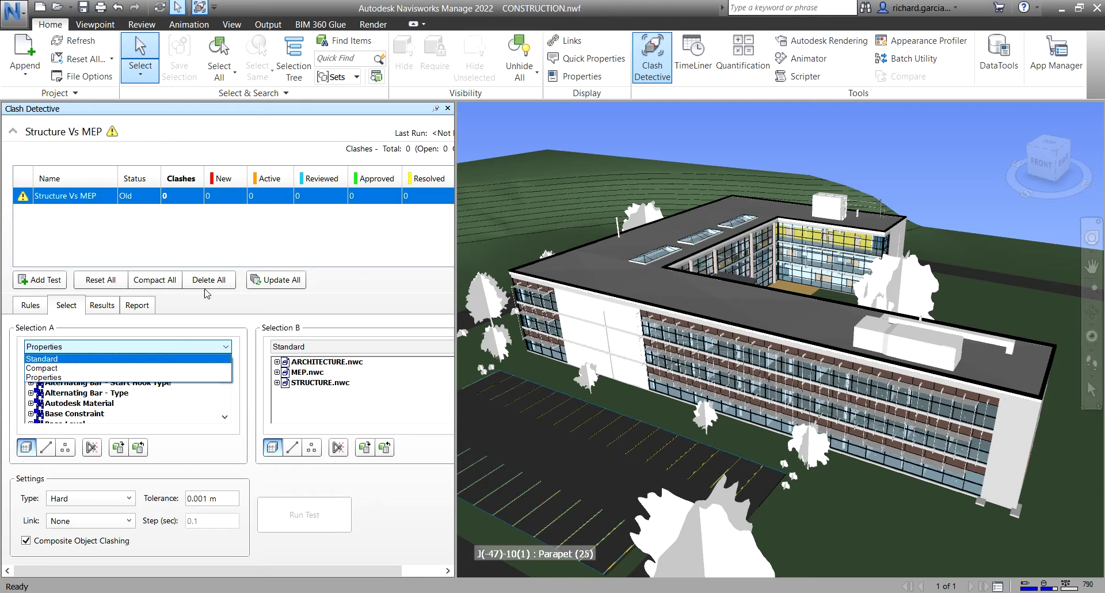
{"action": "left_click", "coordinate": [354, 79]}
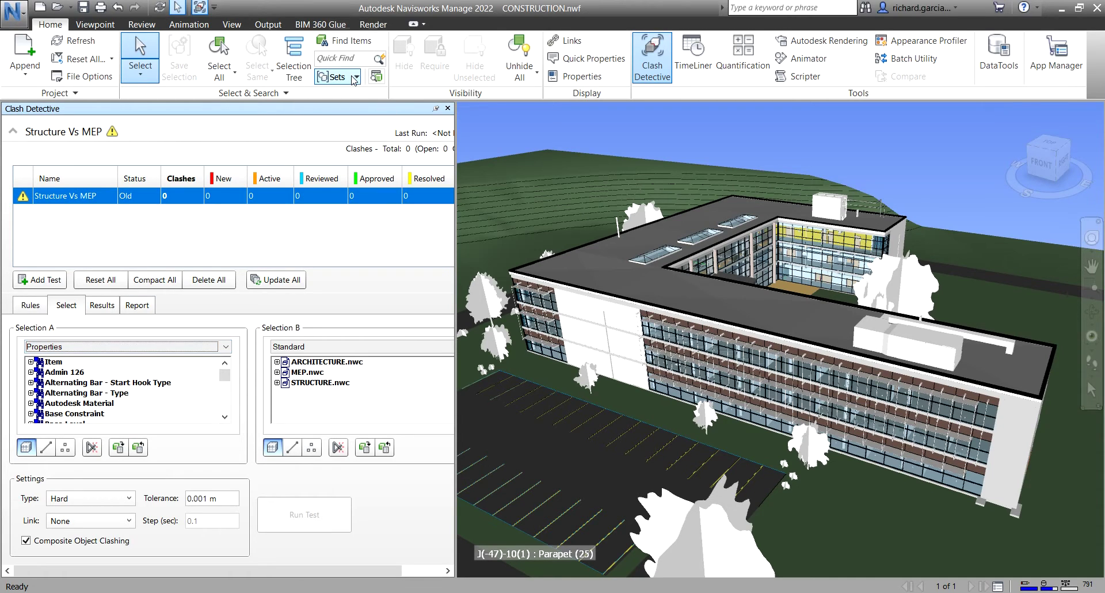
{"action": "left_click", "coordinate": [356, 79]}
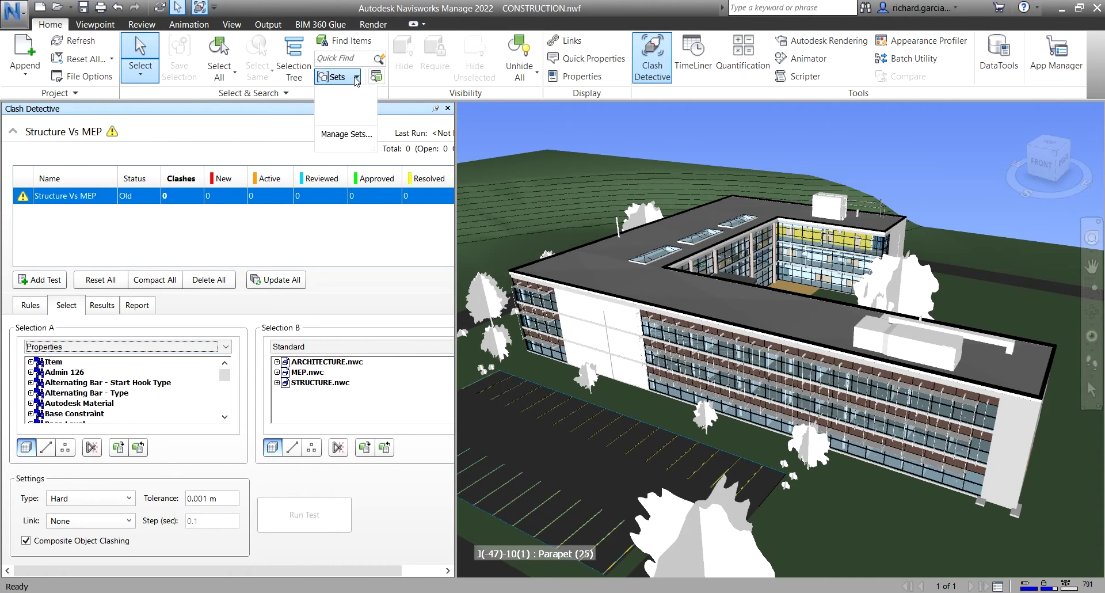
{"action": "left_click", "coordinate": [349, 134]}
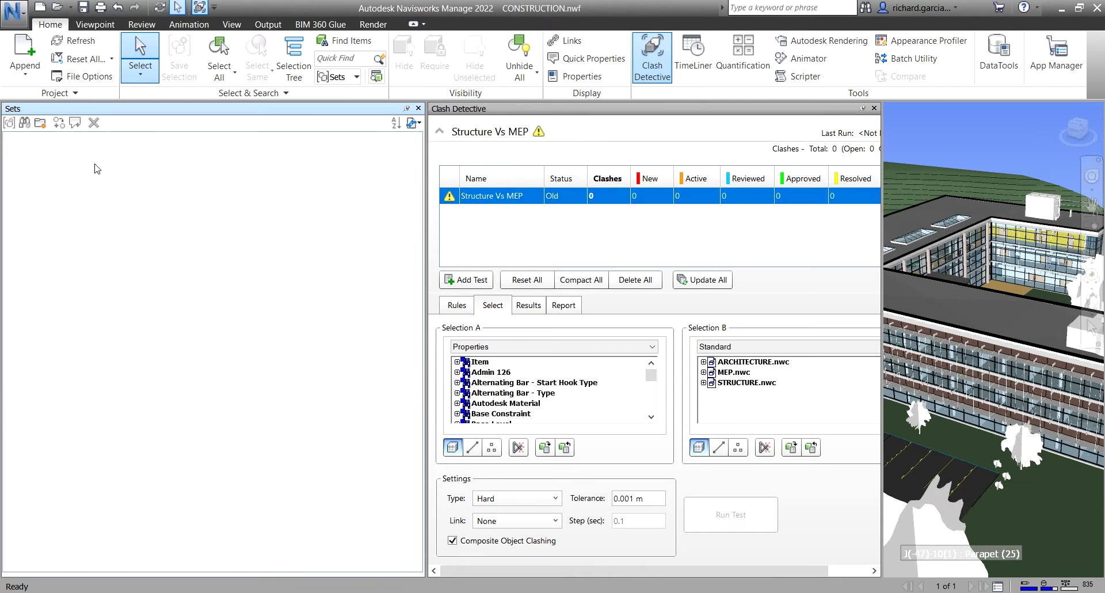
{"action": "left_click", "coordinate": [40, 152]}
{"action": "left_click", "coordinate": [419, 109]}
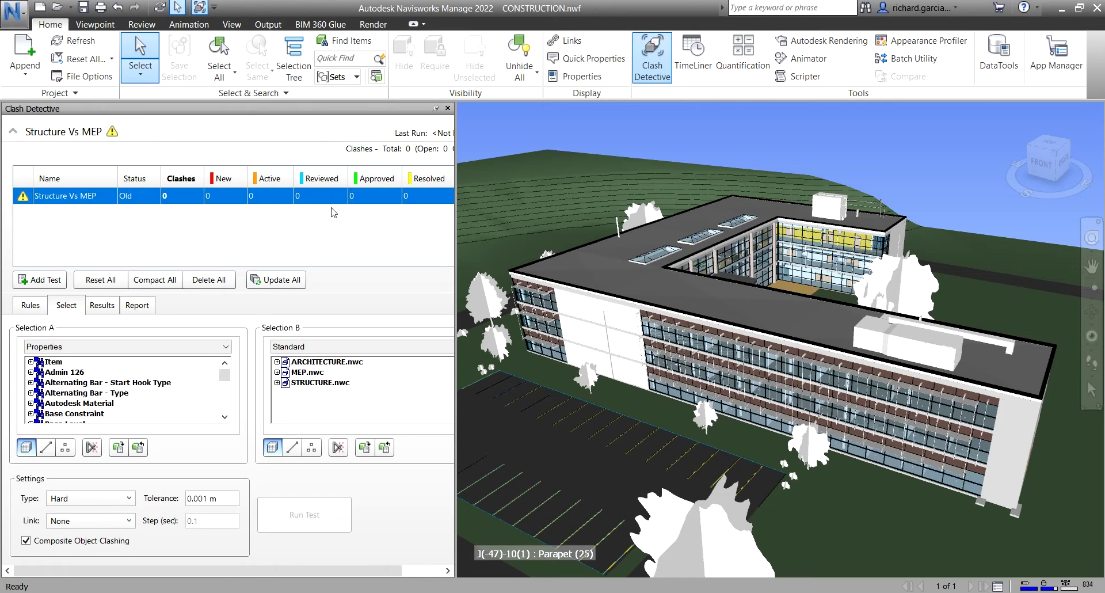
{"action": "left_click", "coordinate": [124, 347]}
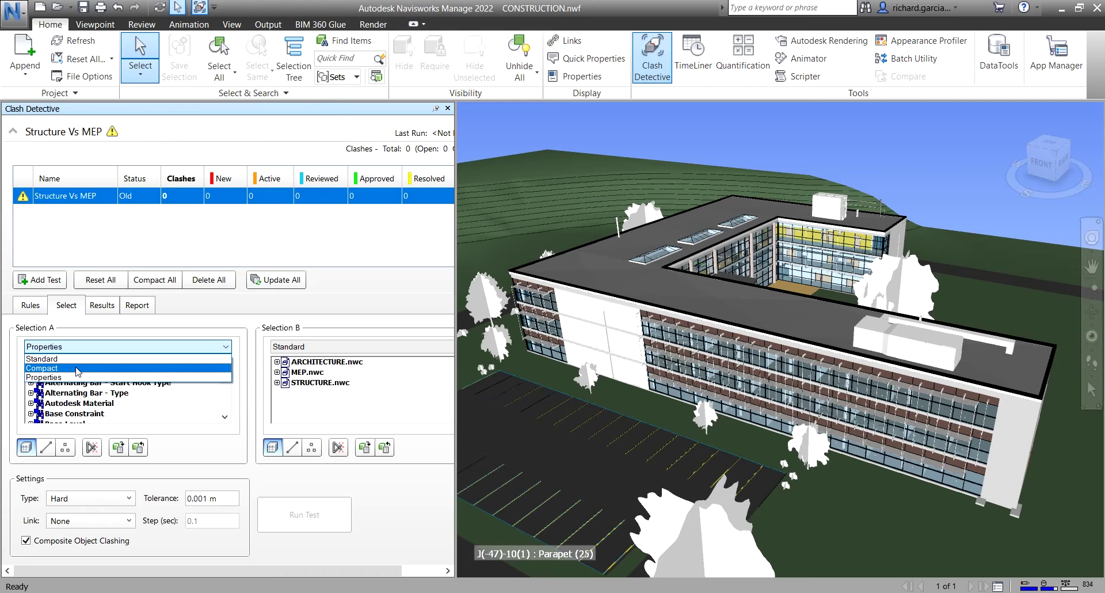
{"action": "left_click", "coordinate": [80, 377]}
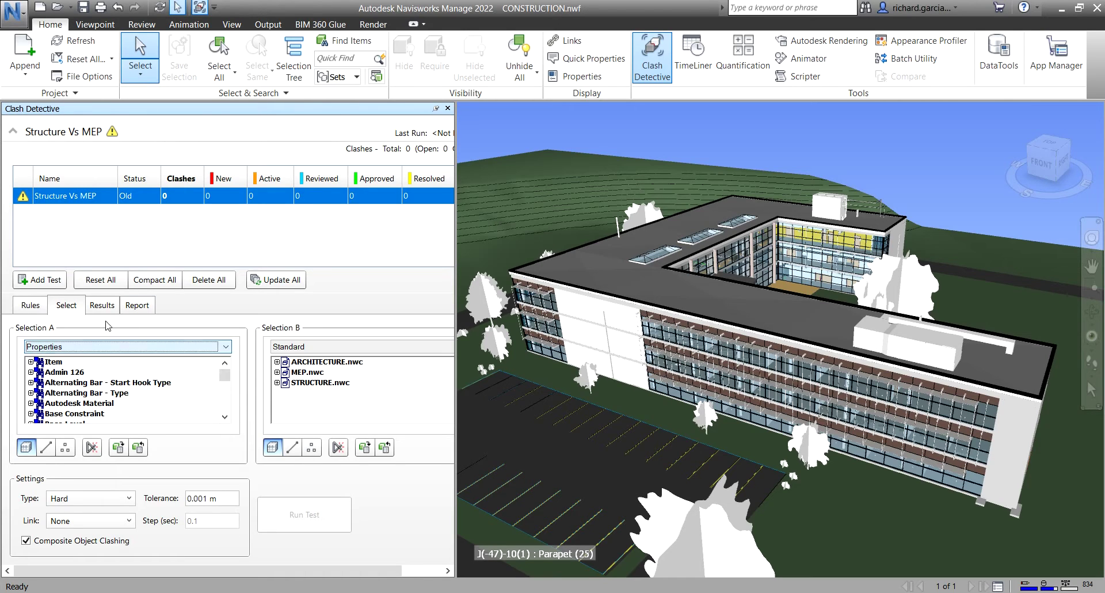
{"action": "left_click", "coordinate": [74, 347]}
{"action": "left_click", "coordinate": [74, 357]}
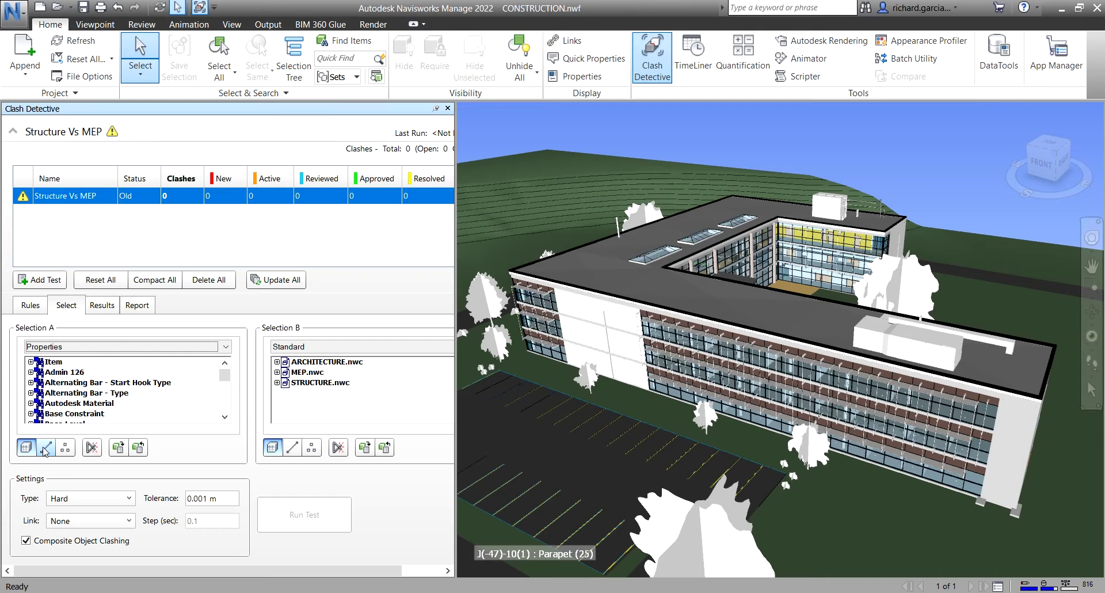
Turn on the Lines toggle under Selection A.
{"action": "left_click", "coordinate": [45, 452]}
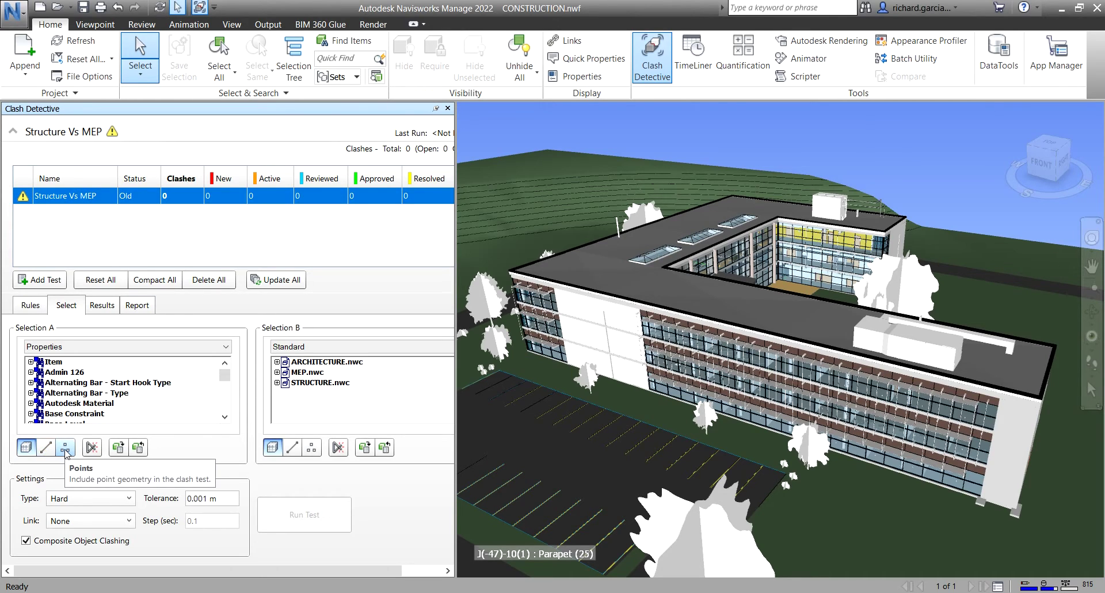
{"action": "left_click", "coordinate": [45, 447]}
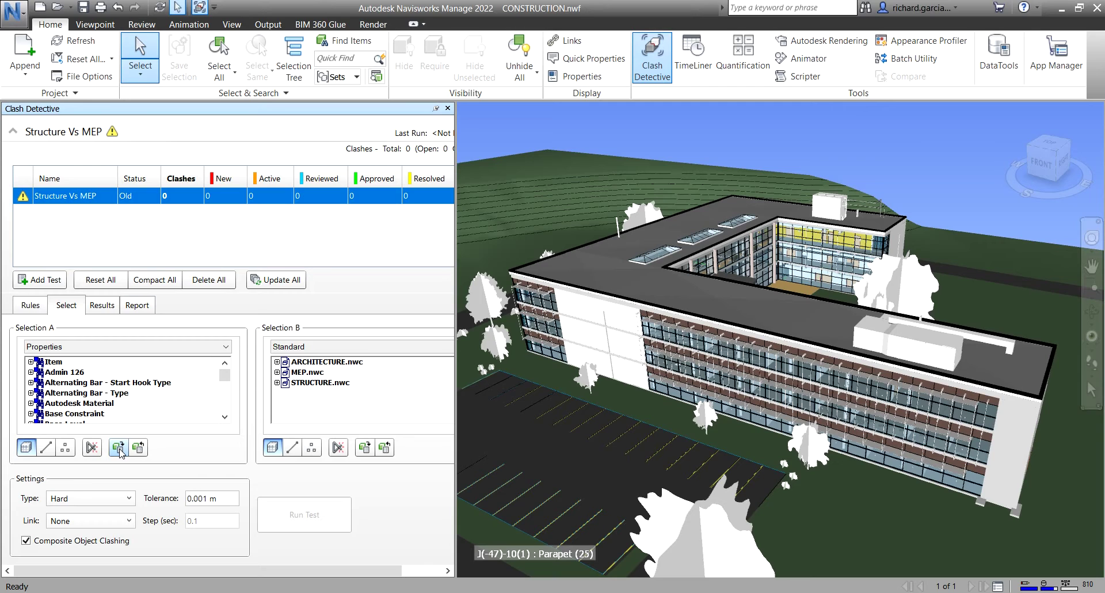
{"action": "left_click", "coordinate": [294, 64]}
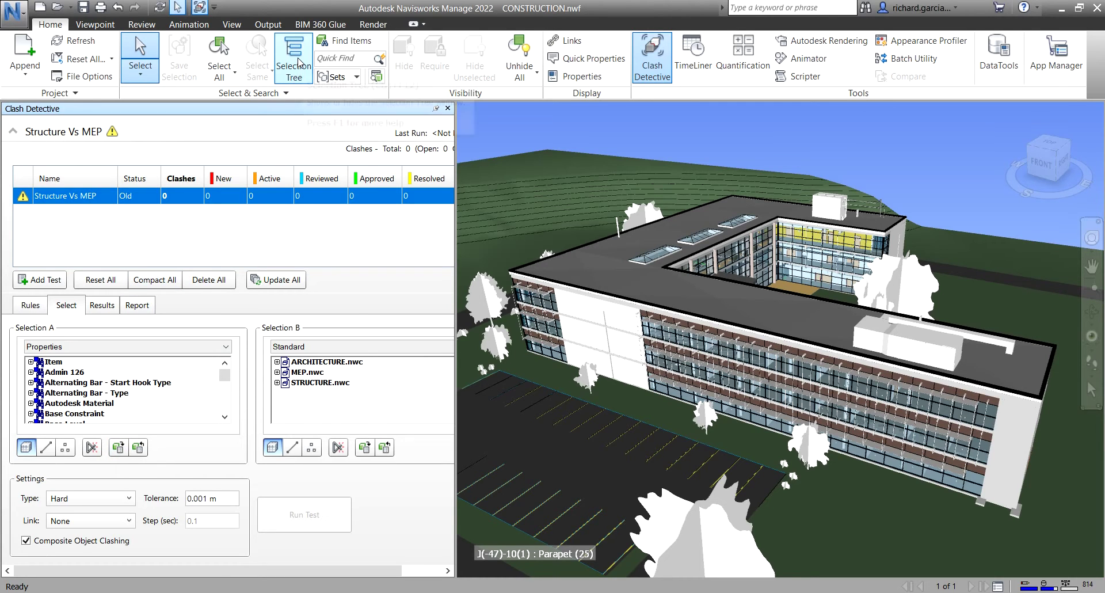
{"action": "key", "text": "ctrl"}
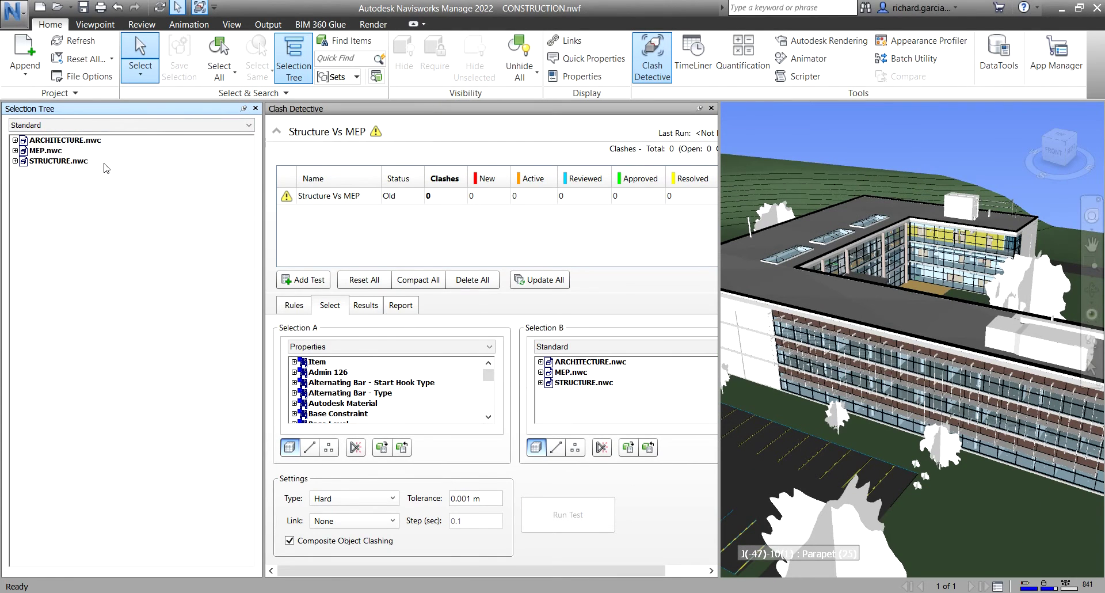
{"action": "left_click", "coordinate": [256, 108]}
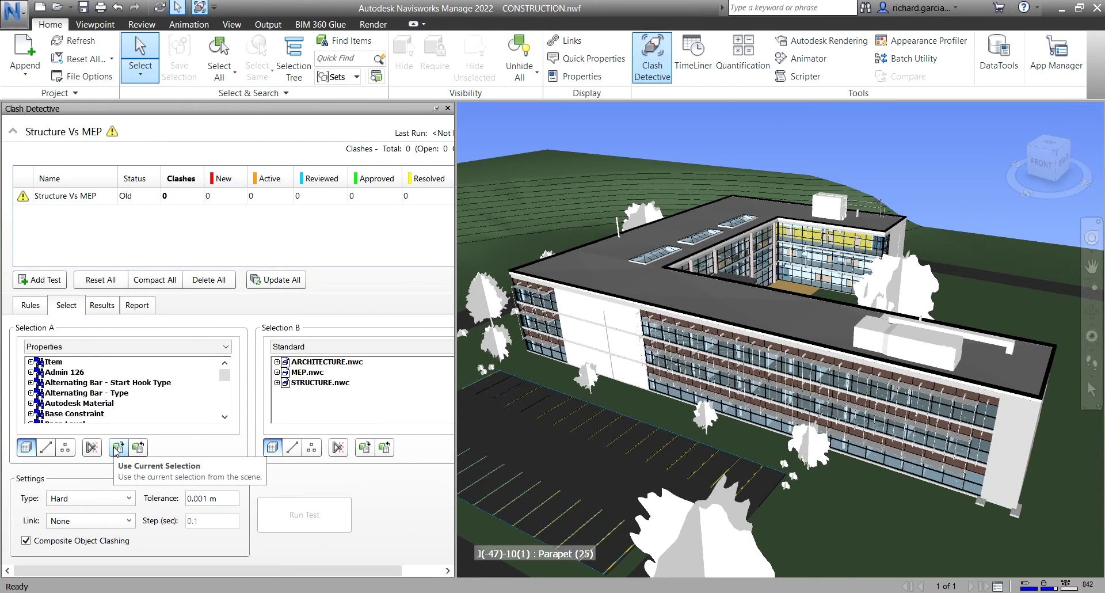
{"action": "key", "text": "ctrl"}
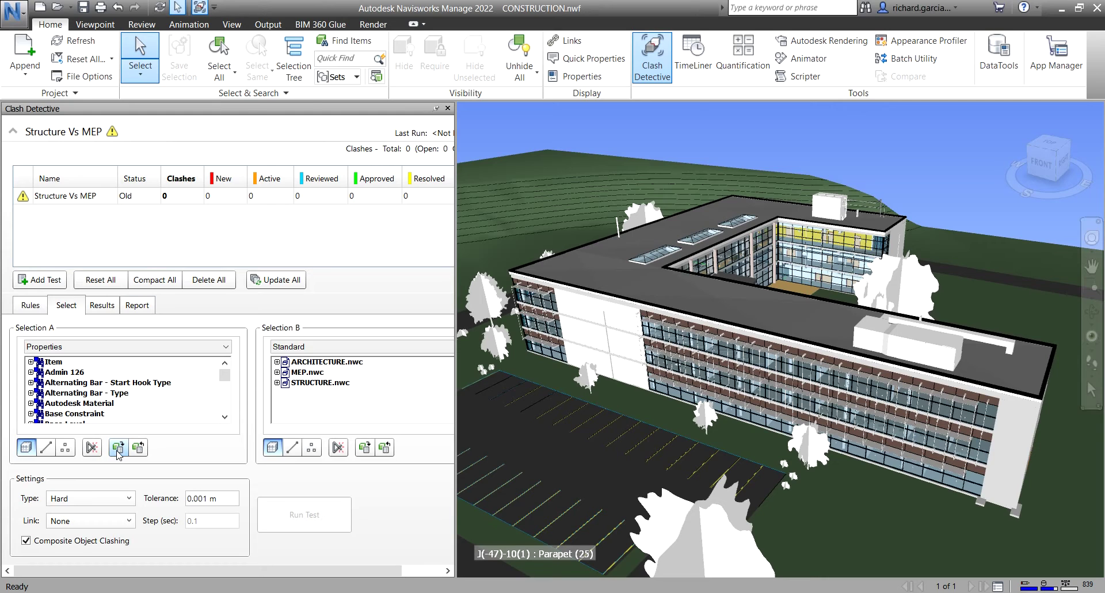
{"action": "left_click", "coordinate": [120, 450]}
{"action": "left_click", "coordinate": [120, 450]}
{"action": "left_click", "coordinate": [120, 451]}
{"action": "left_click", "coordinate": [139, 448]}
{"action": "left_click", "coordinate": [138, 450]}
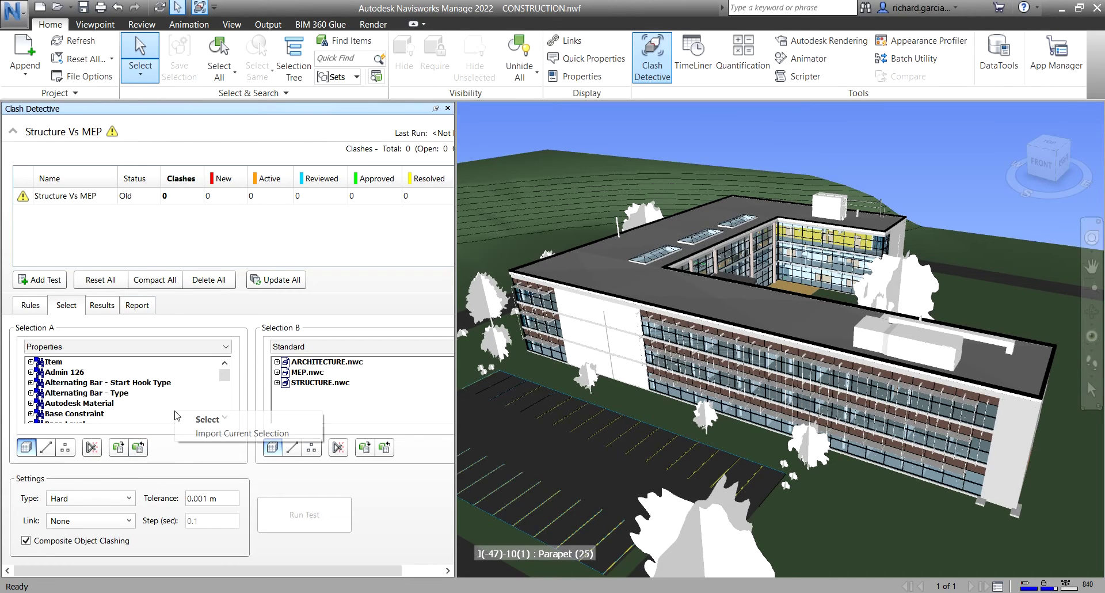
{"action": "scroll", "coordinate": [141, 483], "scroll_direction": "right", "scroll_amount": 1}
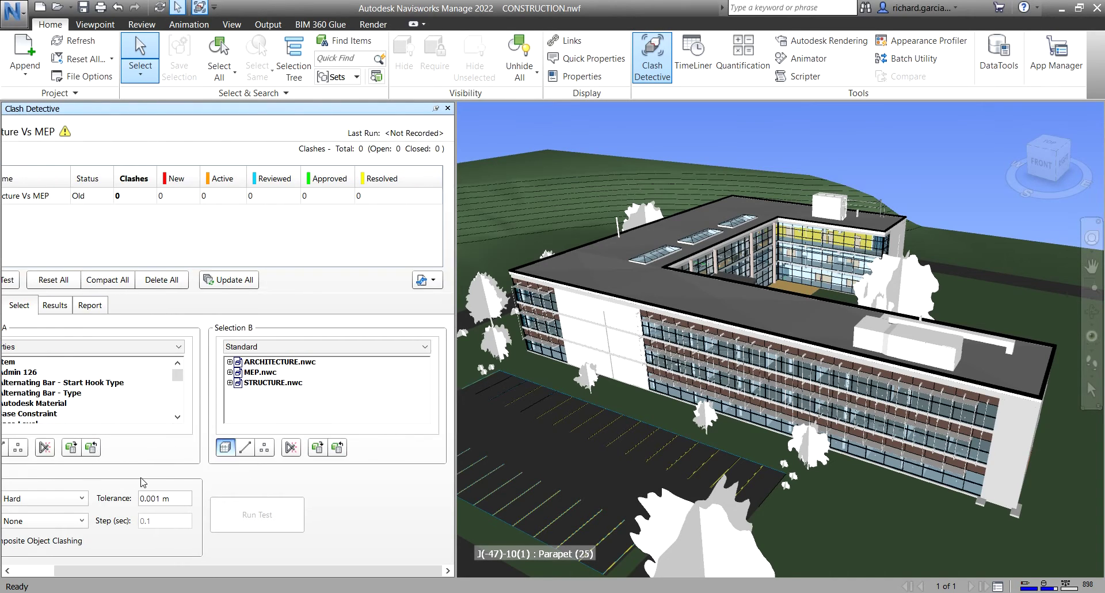
{"action": "scroll", "coordinate": [144, 482], "scroll_direction": "left", "scroll_amount": 1}
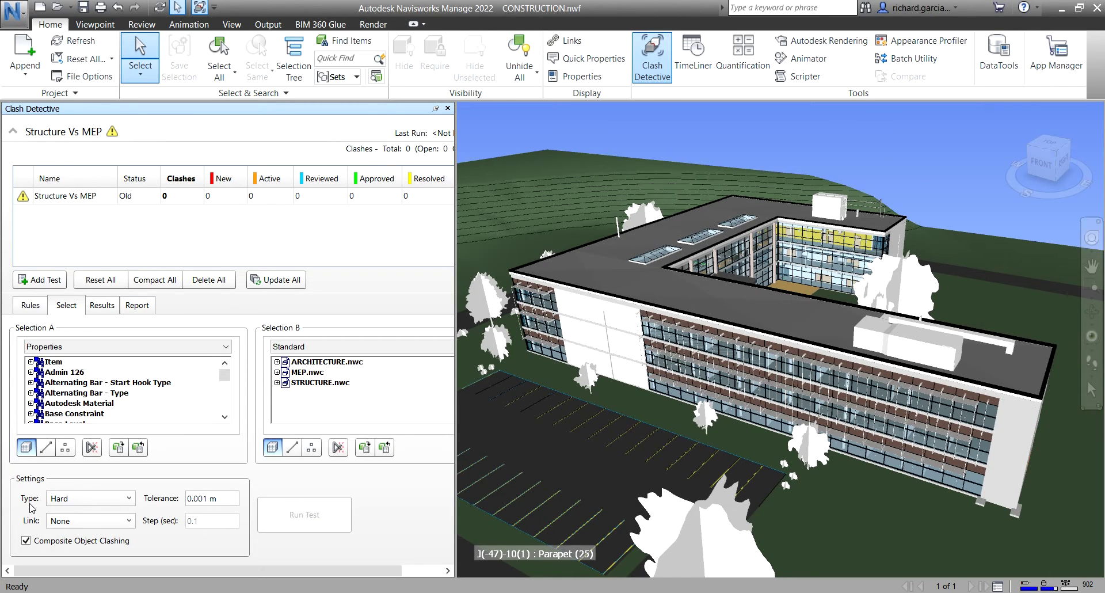
Open the Type dropdown under Settings to view the clash types.
{"action": "left_click", "coordinate": [86, 499]}
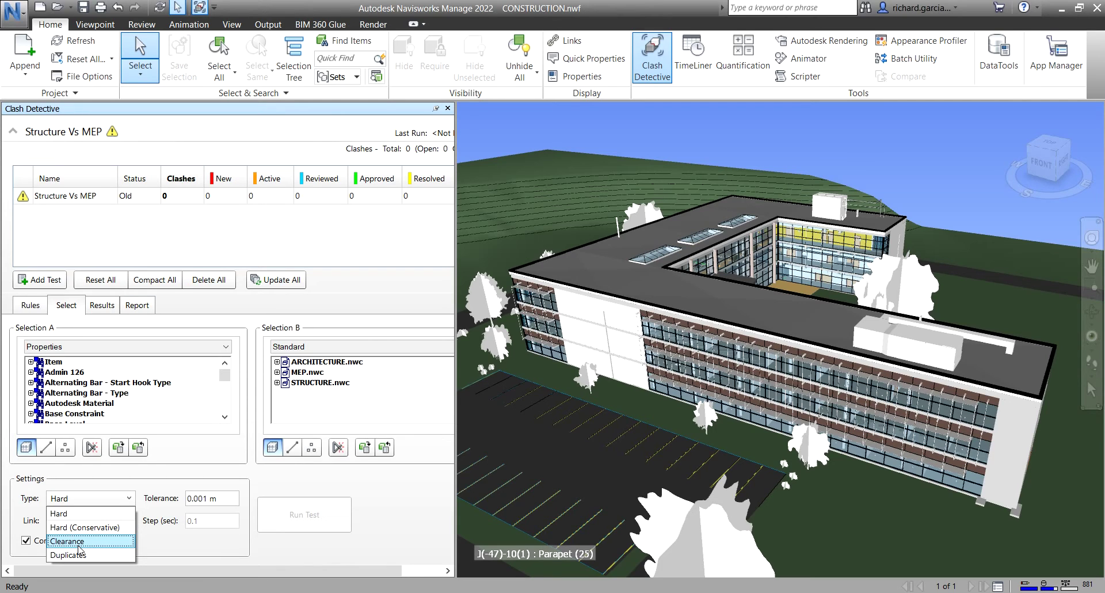
Browse the clash type list and close it, leaving Type as Hard.
{"action": "left_click", "coordinate": [79, 554]}
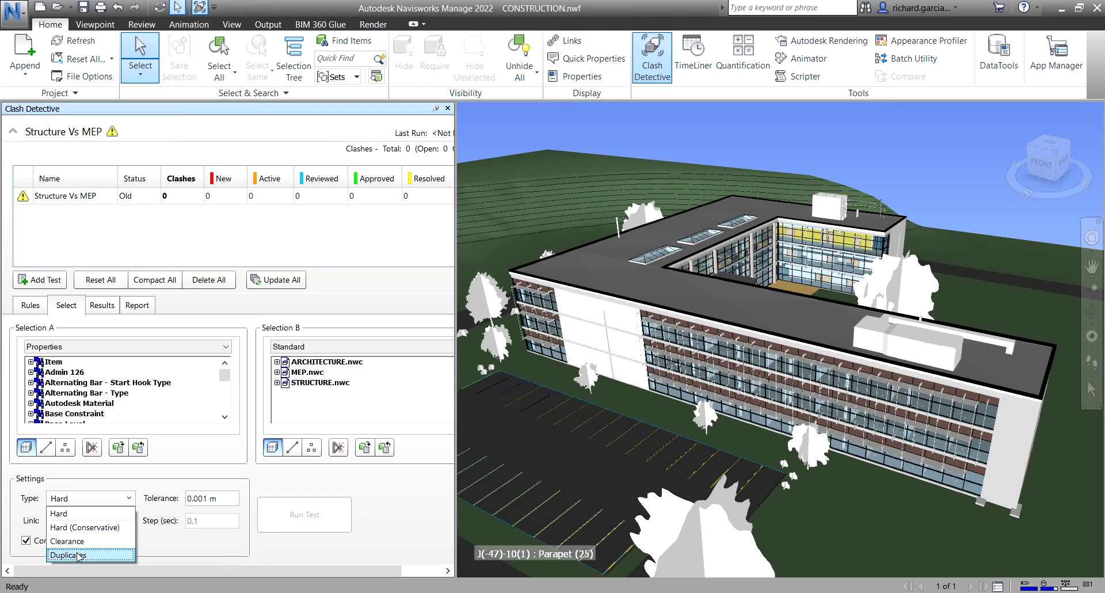
{"action": "left_click", "coordinate": [78, 491]}
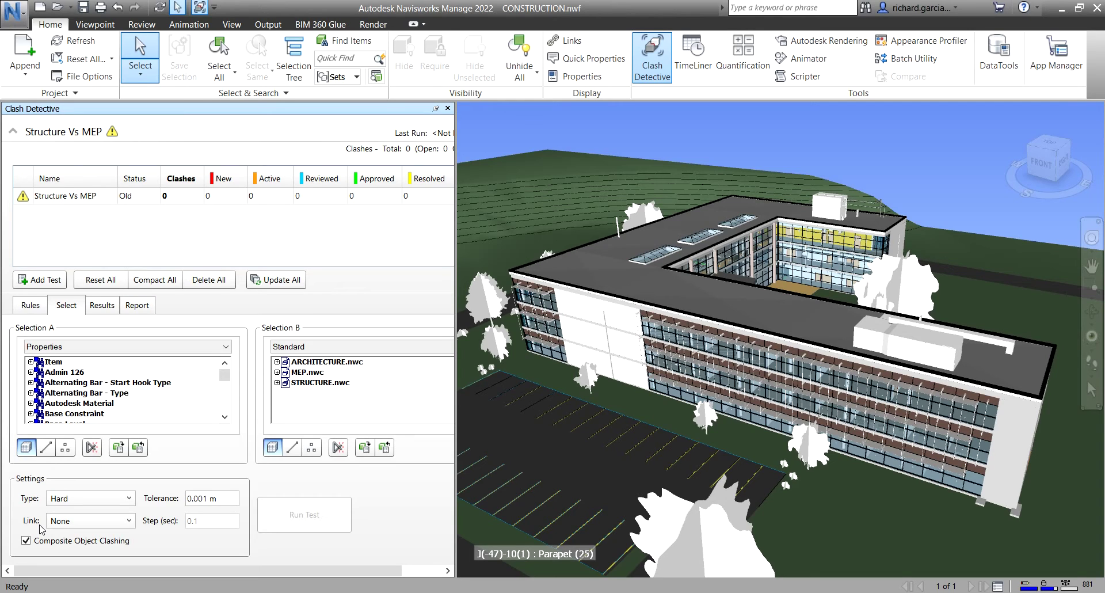
{"action": "left_click", "coordinate": [60, 521]}
{"action": "left_click", "coordinate": [62, 523]}
{"action": "left_click", "coordinate": [127, 521]}
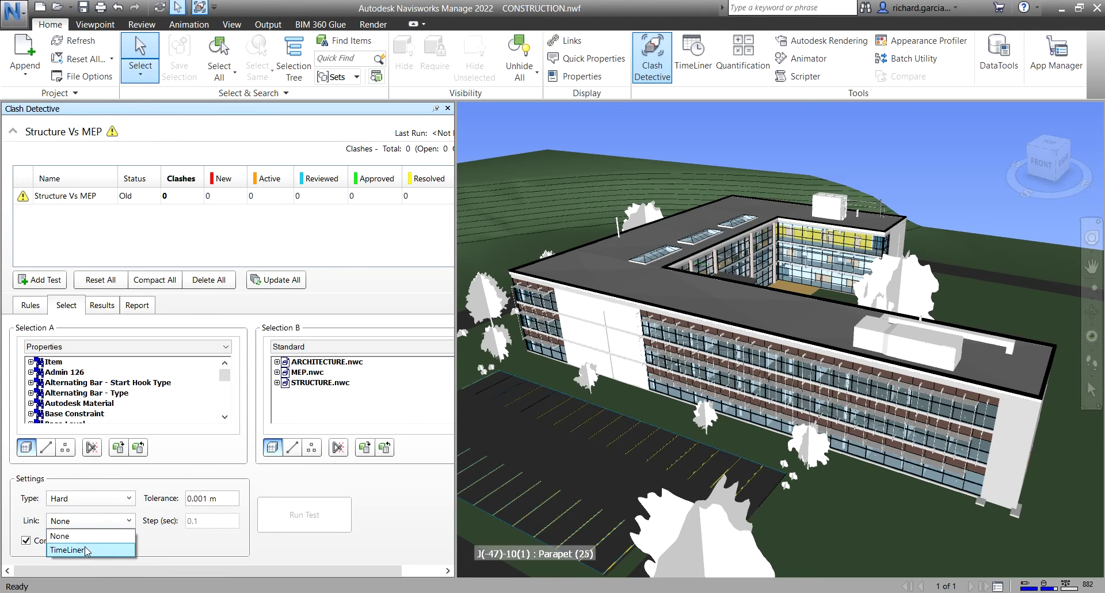
{"action": "left_click", "coordinate": [87, 548]}
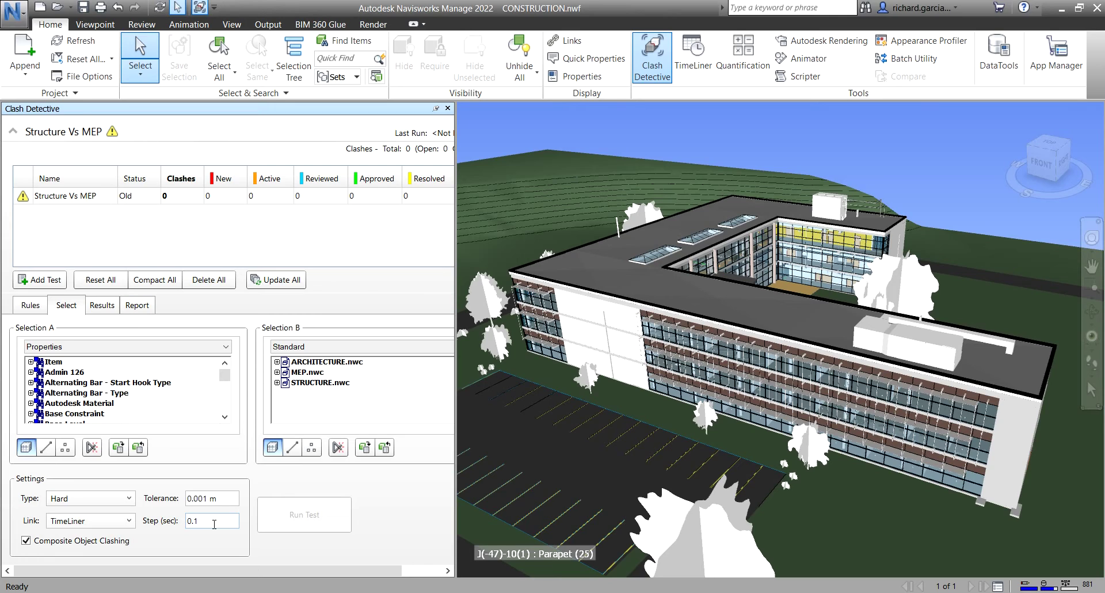
{"action": "left_click", "coordinate": [126, 520]}
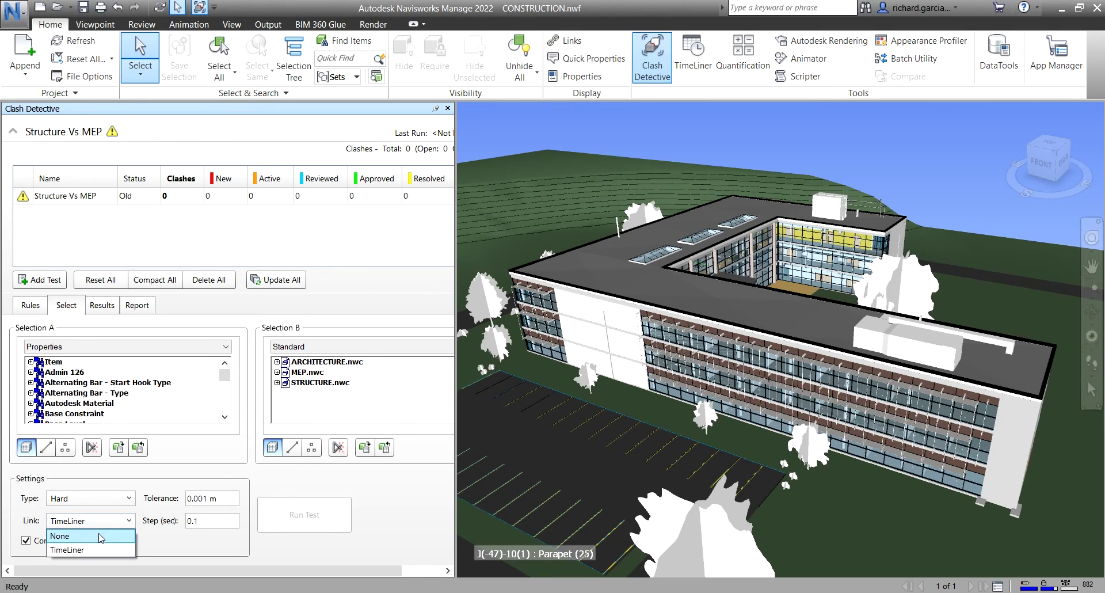
{"action": "left_click", "coordinate": [103, 535]}
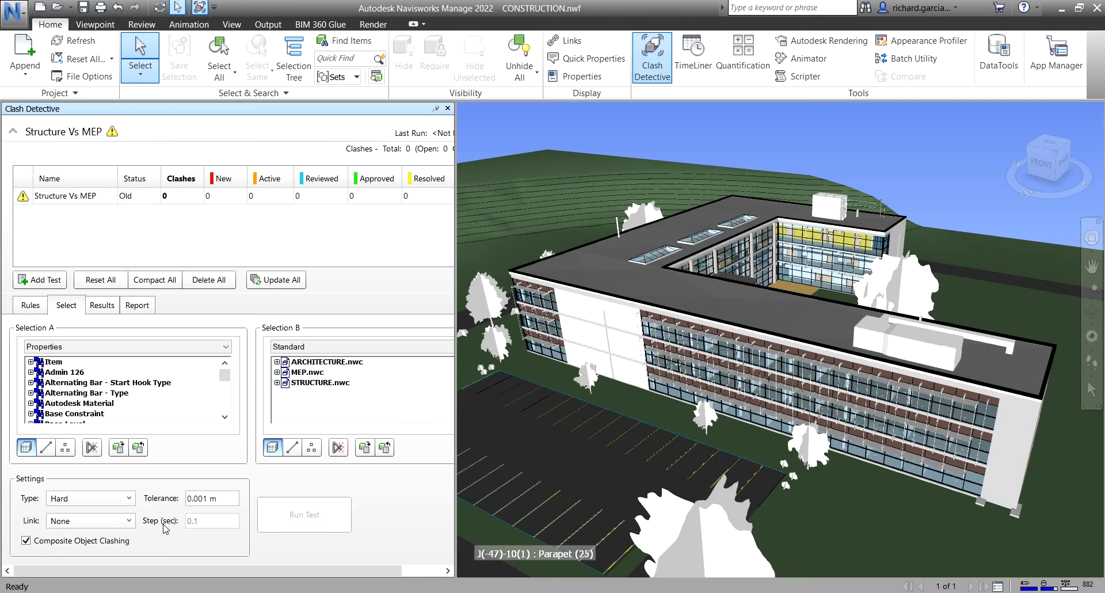
{"action": "left_click", "coordinate": [171, 501]}
Switch Selection A's display to the Standard tree and collapse the Level 1 branch.
{"action": "left_click", "coordinate": [68, 546]}
{"action": "left_click", "coordinate": [312, 521]}
{"action": "left_click", "coordinate": [66, 347]}
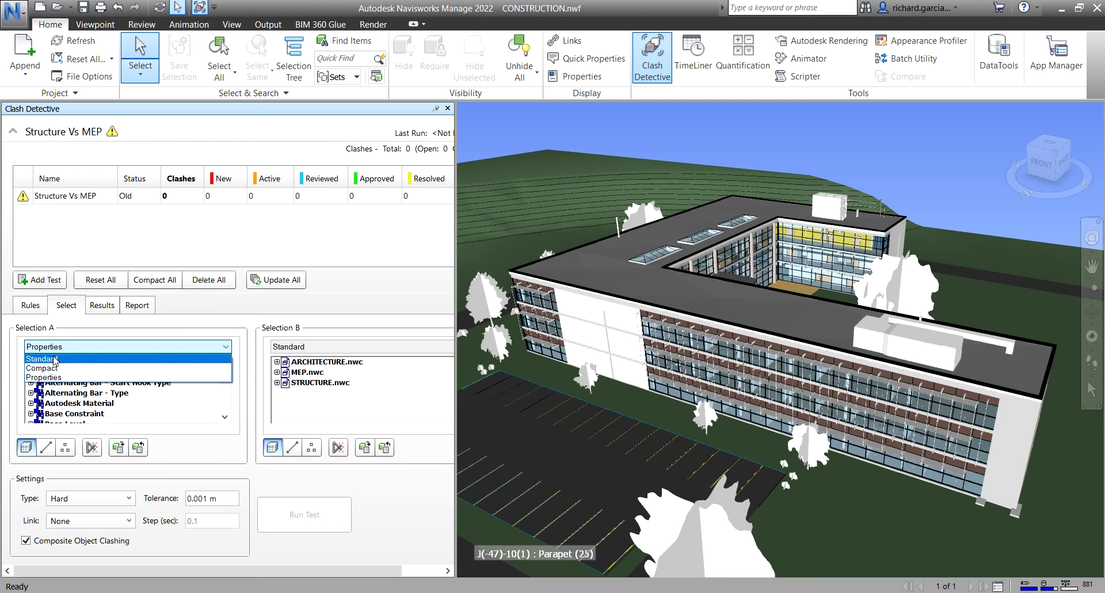
{"action": "left_click", "coordinate": [53, 359]}
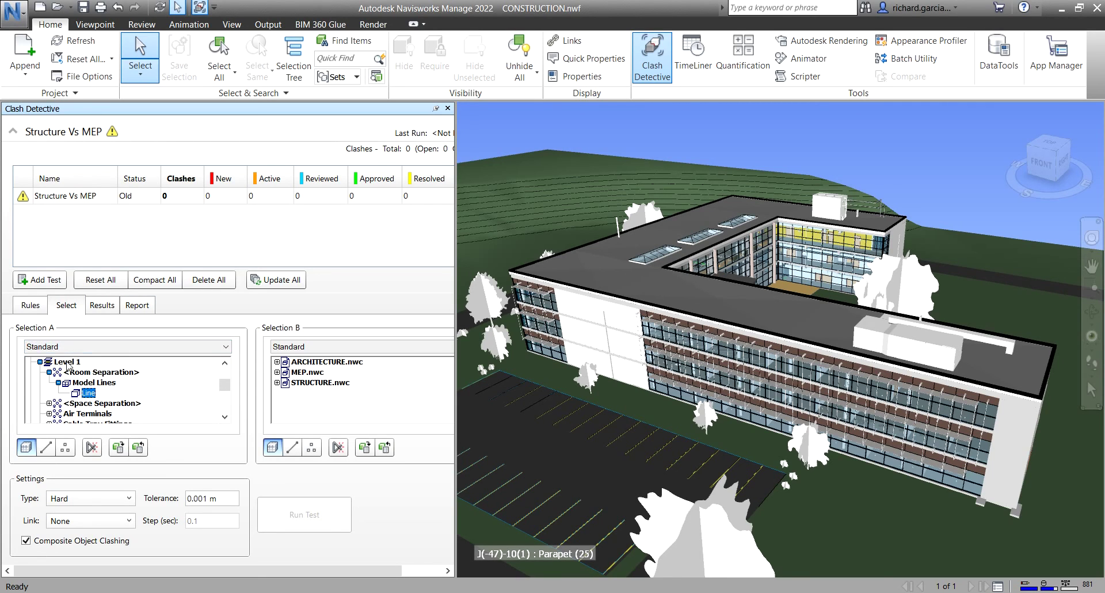
{"action": "left_click", "coordinate": [66, 362]}
{"action": "left_click", "coordinate": [40, 362]}
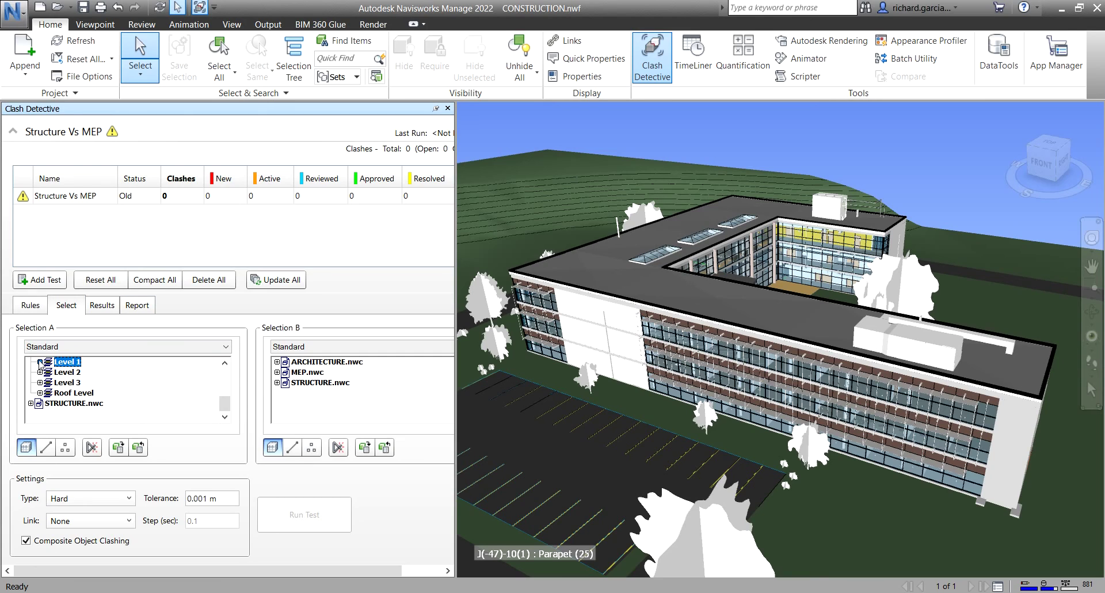
Pick STRUCTURE.nwc for Selection A and MEP.nwc for Selection B.
{"action": "scroll", "coordinate": [68, 390], "scroll_direction": "up", "scroll_amount": 2}
{"action": "scroll", "coordinate": [68, 390], "scroll_direction": "down", "scroll_amount": 2}
{"action": "scroll", "coordinate": [68, 390], "scroll_direction": "down", "scroll_amount": 1}
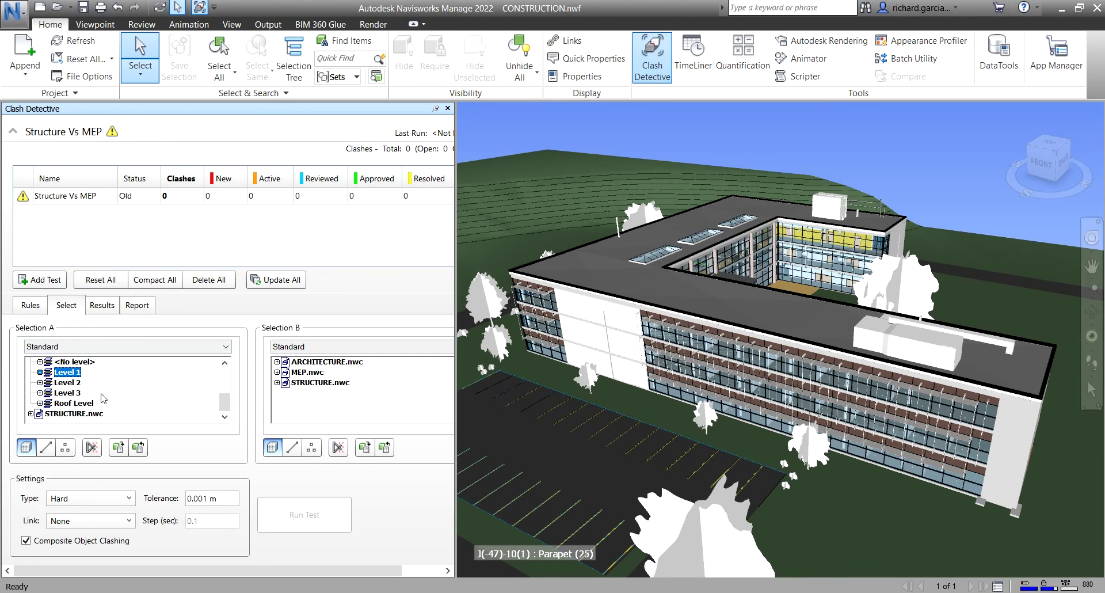
{"action": "left_click", "coordinate": [75, 414]}
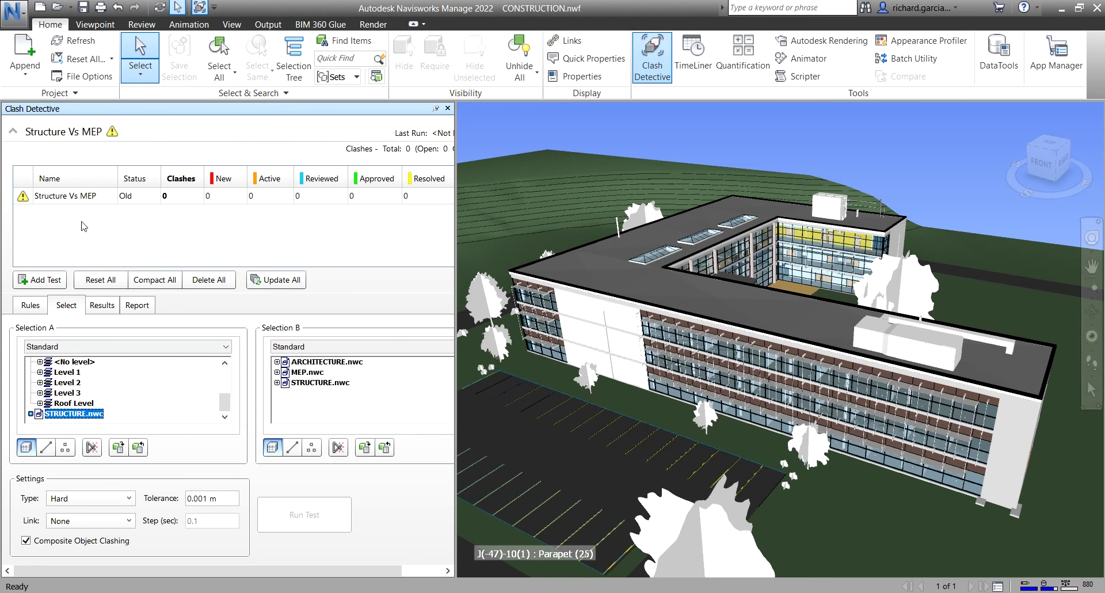
{"action": "left_click", "coordinate": [77, 199]}
{"action": "left_click", "coordinate": [302, 374]}
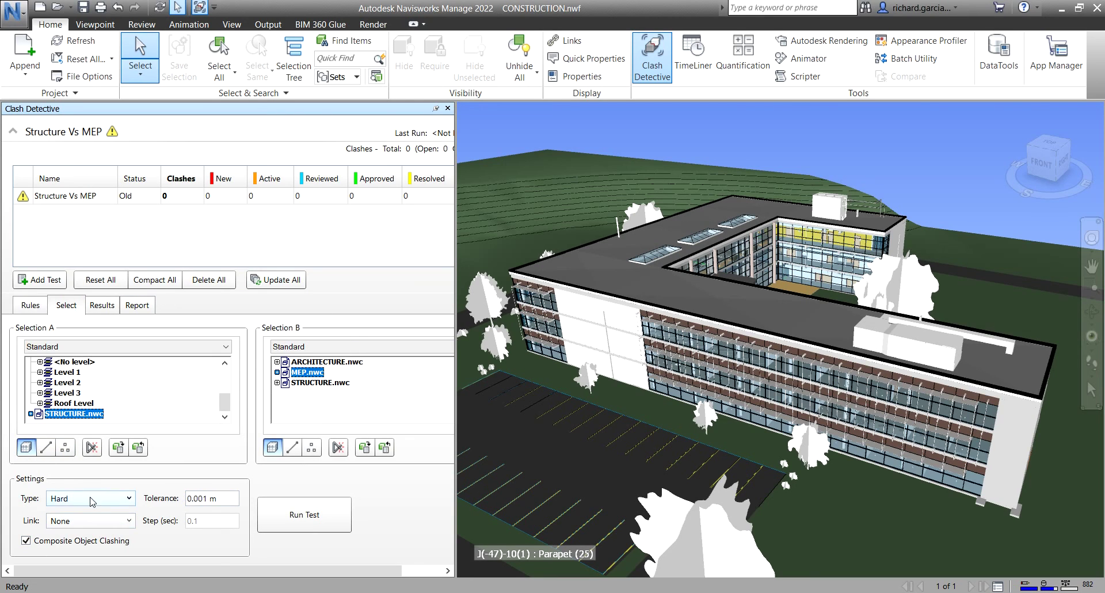
{"action": "left_click", "coordinate": [224, 498]}
{"action": "left_click", "coordinate": [30, 449]}
{"action": "left_click", "coordinate": [31, 307]}
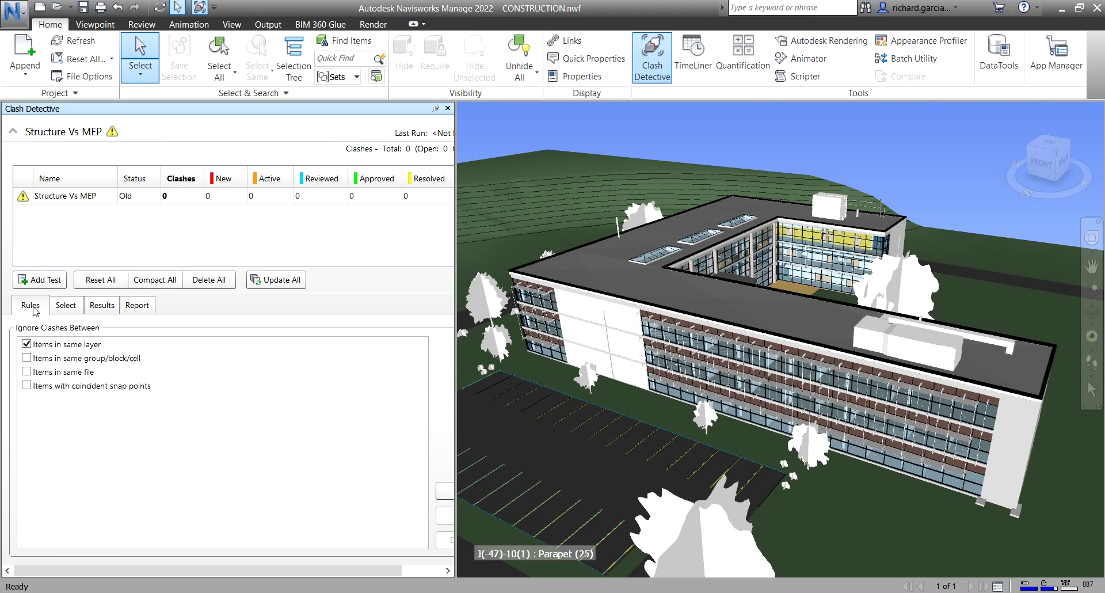
{"action": "left_click", "coordinate": [67, 306]}
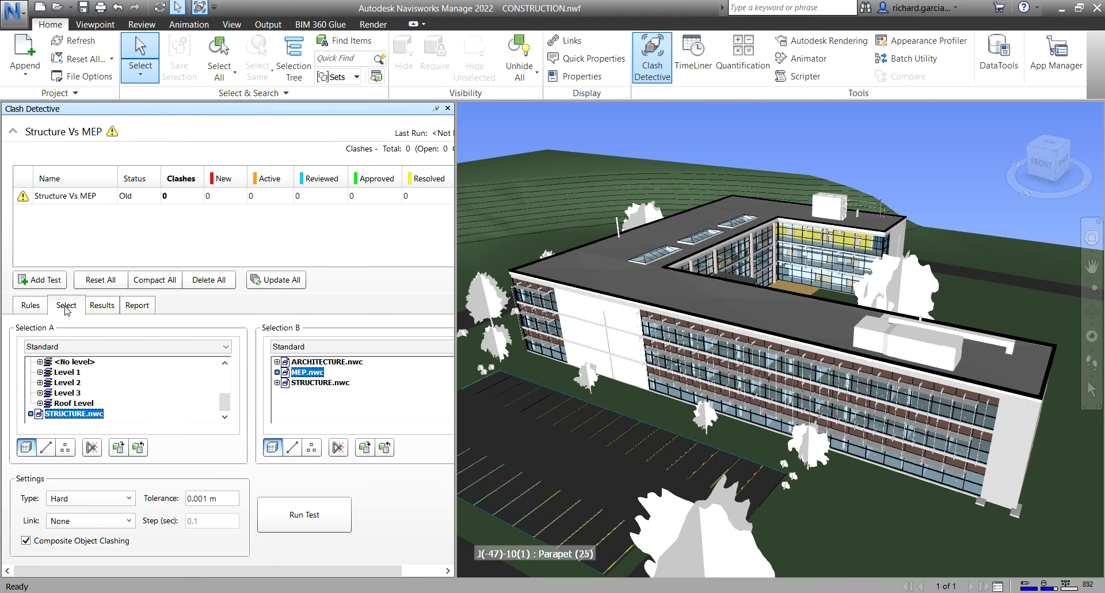
Run the Structure Vs MEP test, listing 767 new clashes.
{"action": "left_click", "coordinate": [300, 520]}
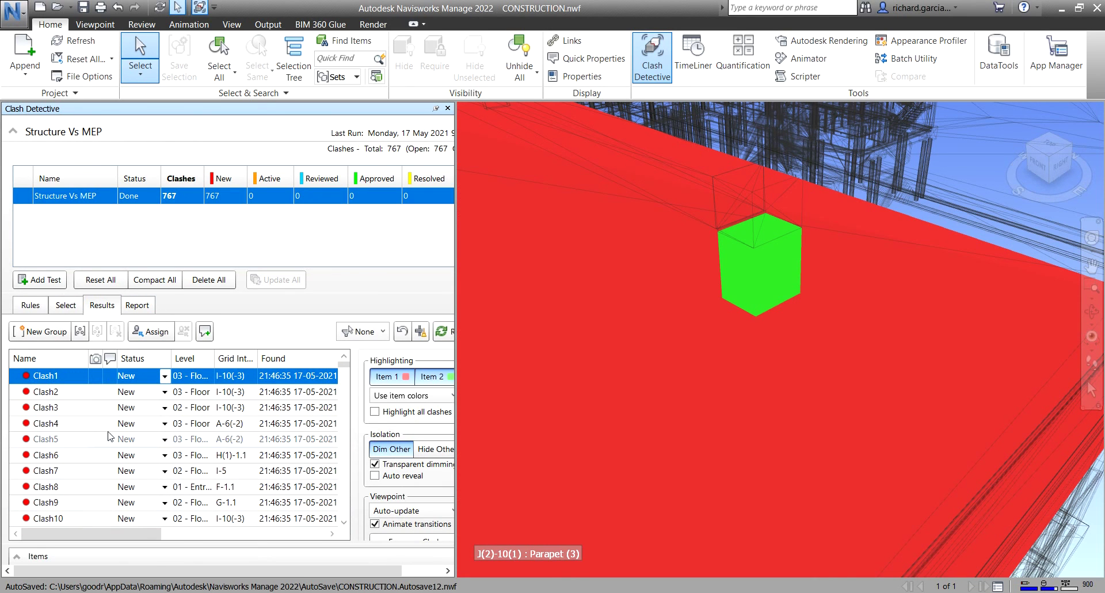
{"action": "scroll", "coordinate": [89, 412], "scroll_direction": "down", "scroll_amount": 13}
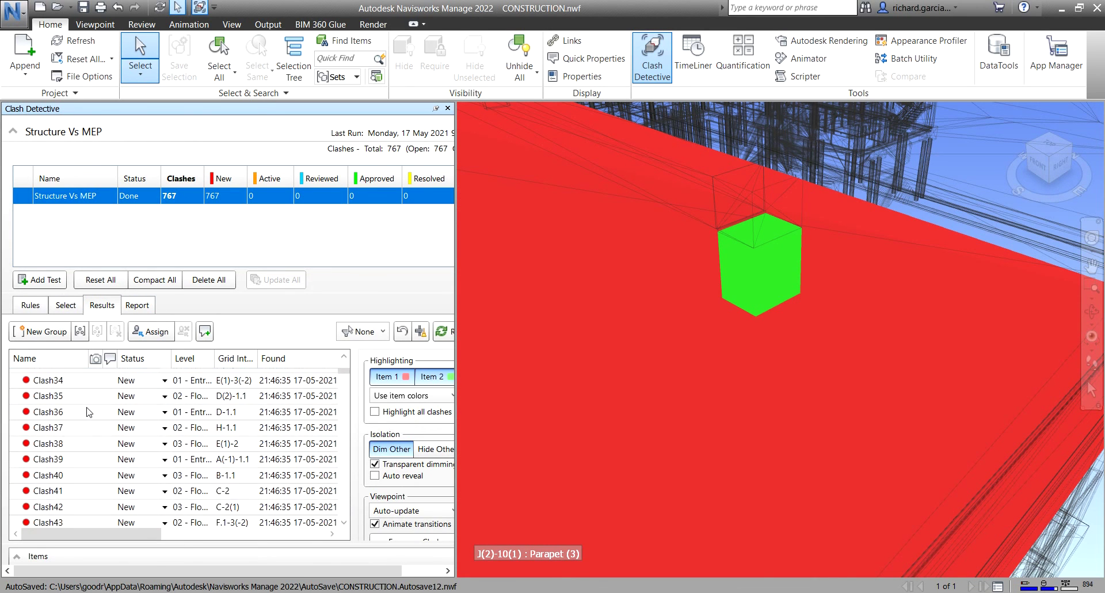
{"action": "scroll", "coordinate": [87, 412], "scroll_direction": "up", "scroll_amount": 13}
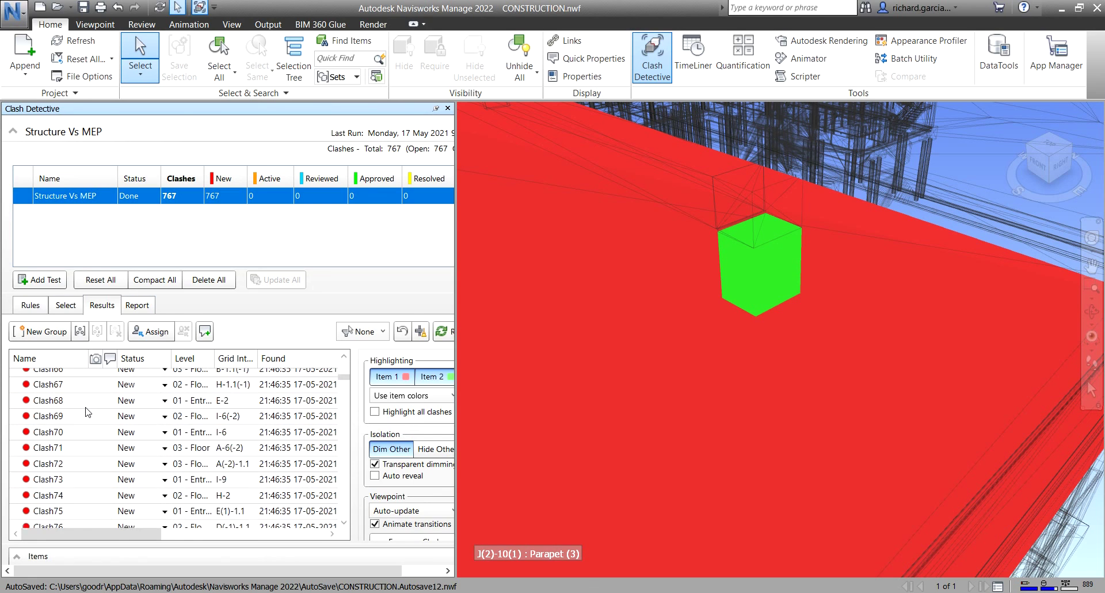
Look over the Rules and Select settings, then return to Results and frame Clash2.
{"action": "left_click", "coordinate": [104, 308]}
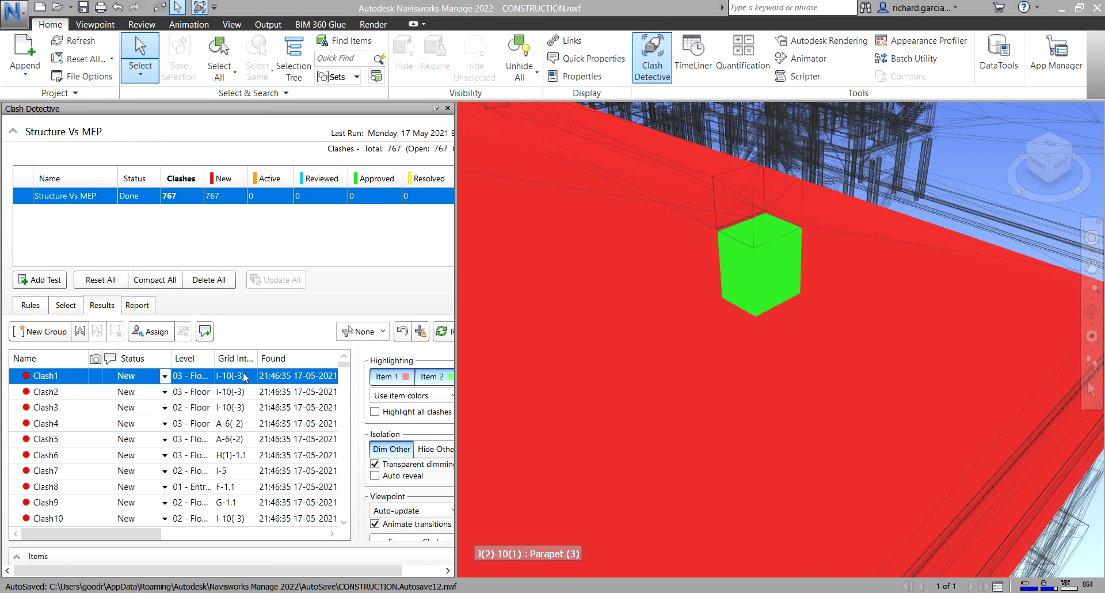
{"action": "left_click", "coordinate": [105, 304]}
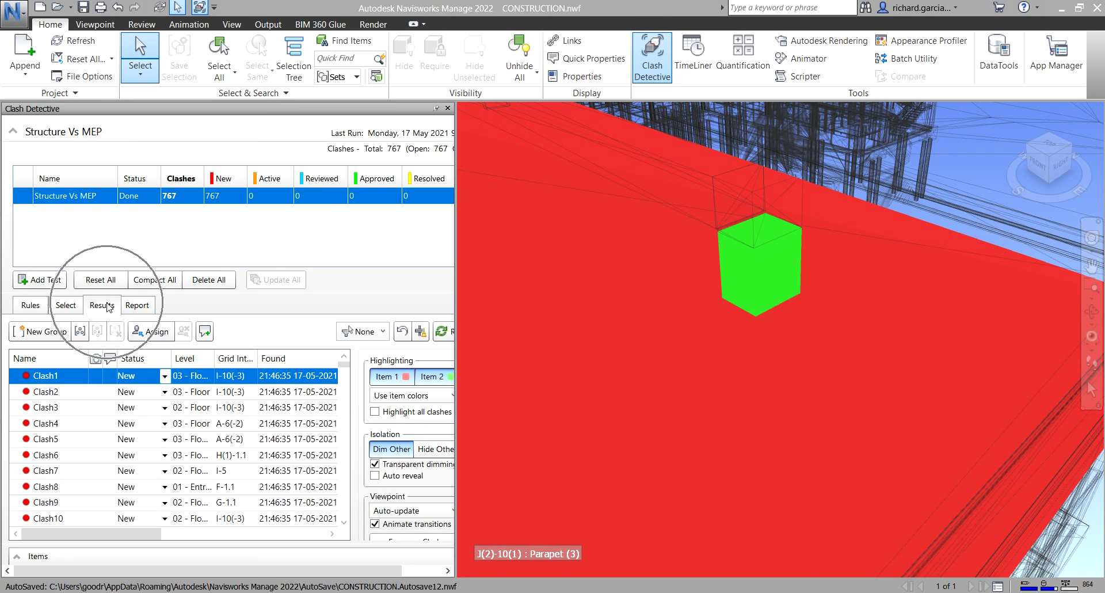
{"action": "left_click", "coordinate": [137, 305]}
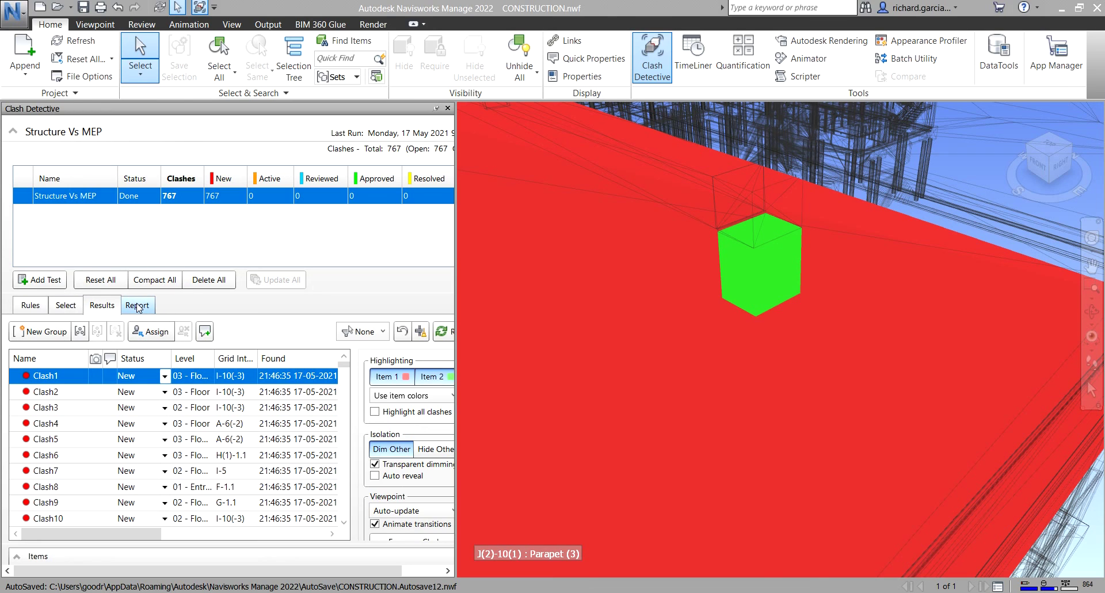
{"action": "left_click", "coordinate": [32, 305]}
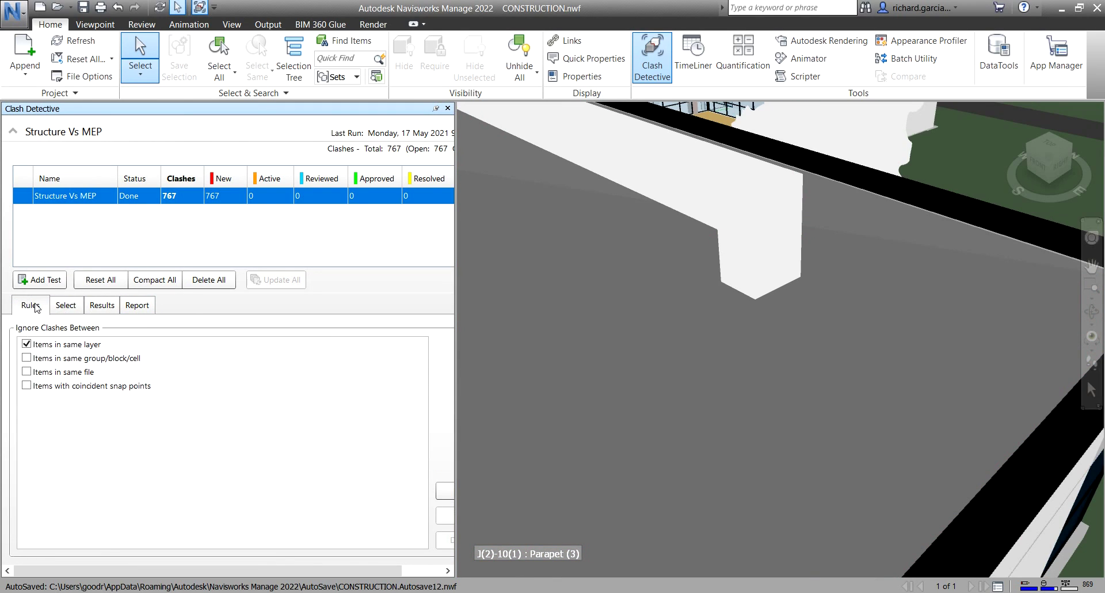
{"action": "left_click", "coordinate": [66, 305]}
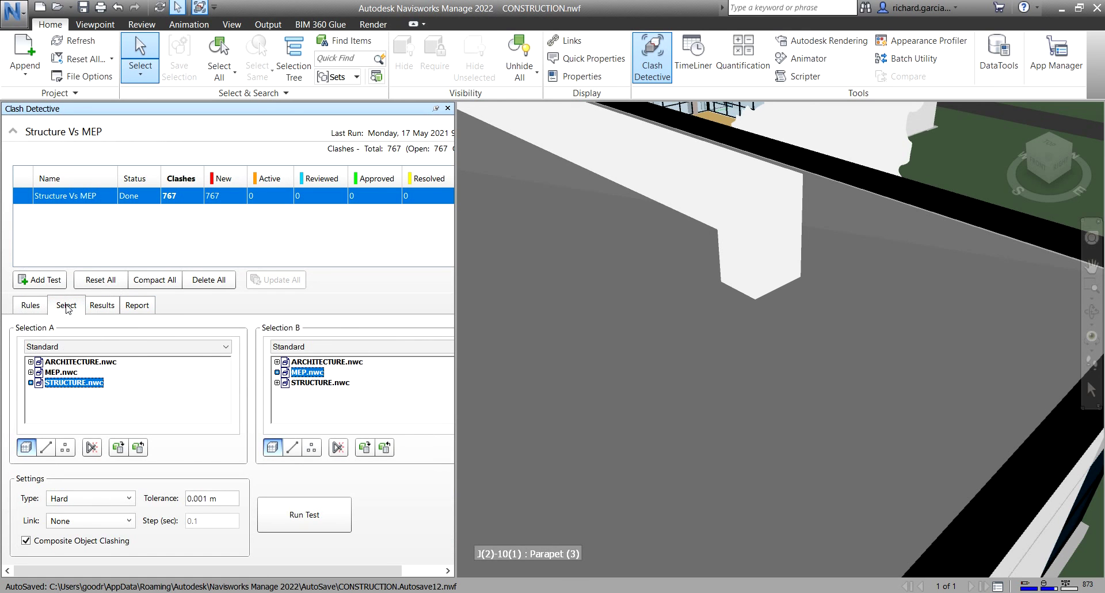
{"action": "left_click", "coordinate": [102, 305]}
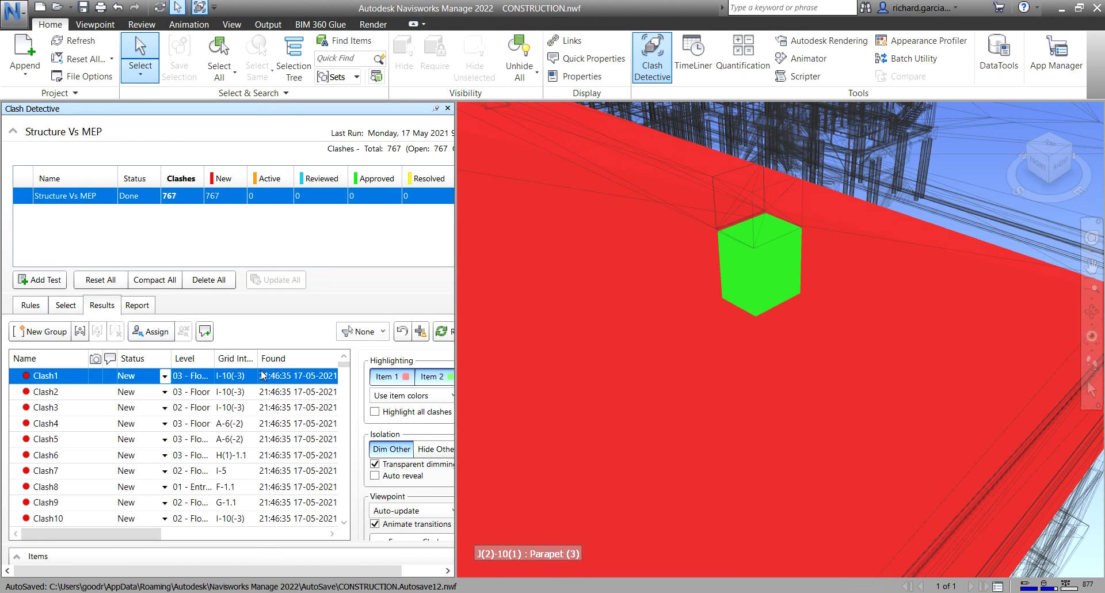
{"action": "left_click", "coordinate": [108, 395]}
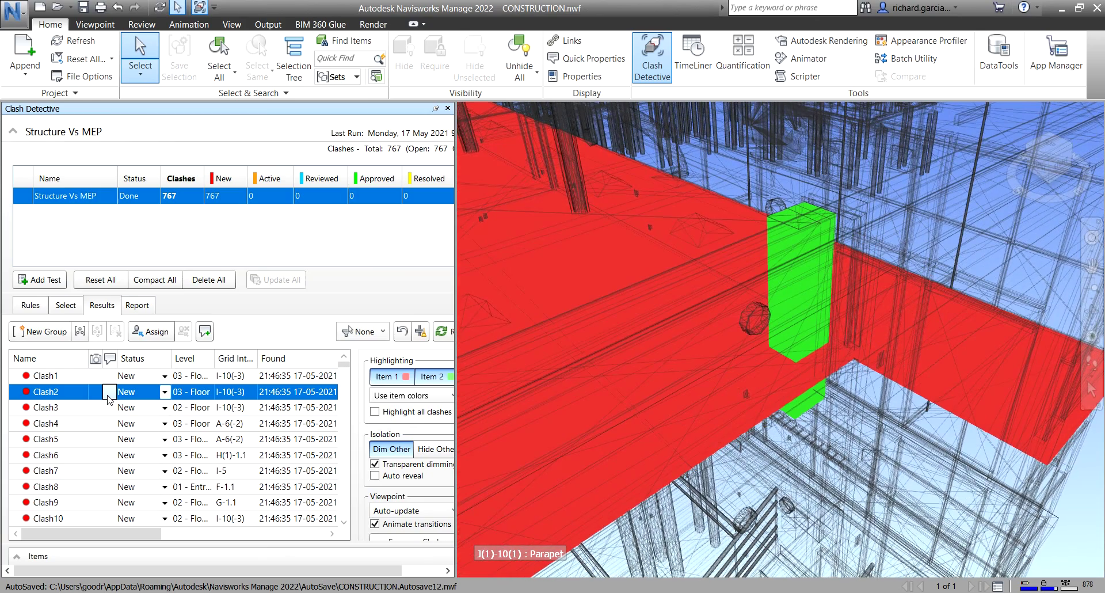